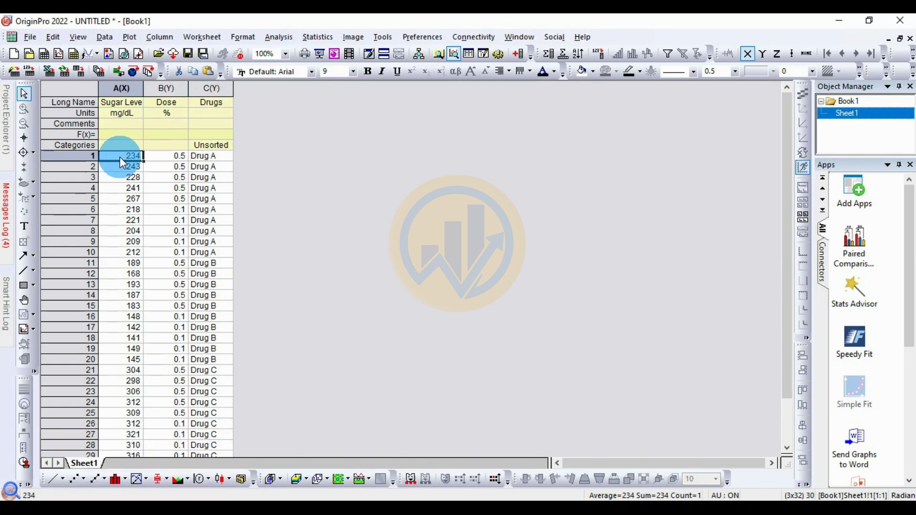
Review the Sugar Level, Dose and Drugs columns in the worksheet
left_click_drag(123, 163, 133, 188)
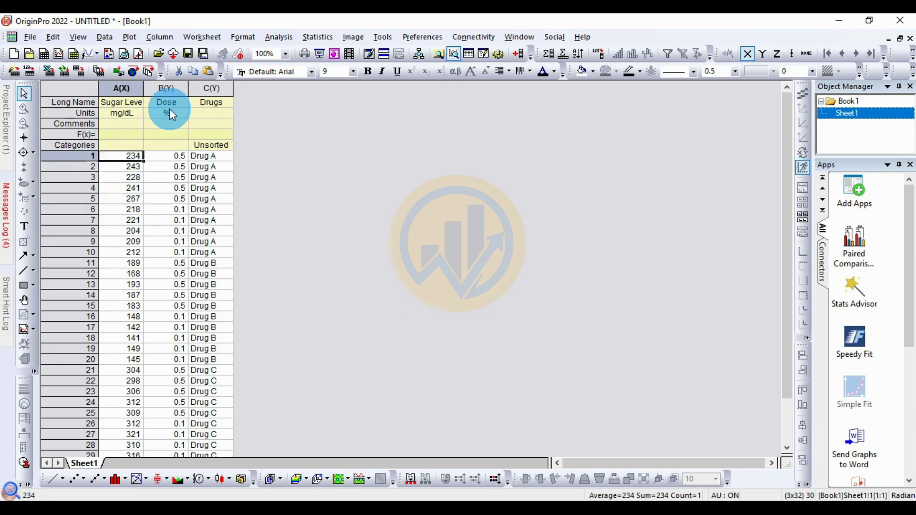
left_click(175, 159)
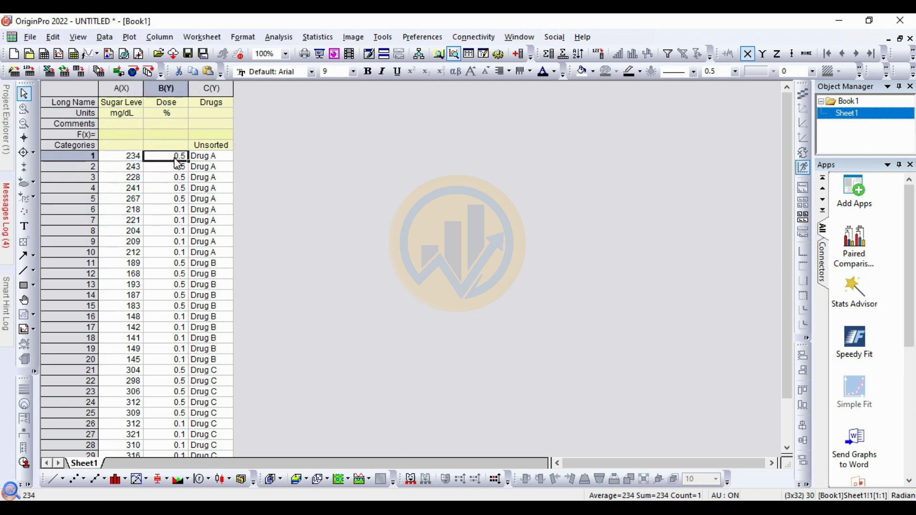
left_click(168, 210)
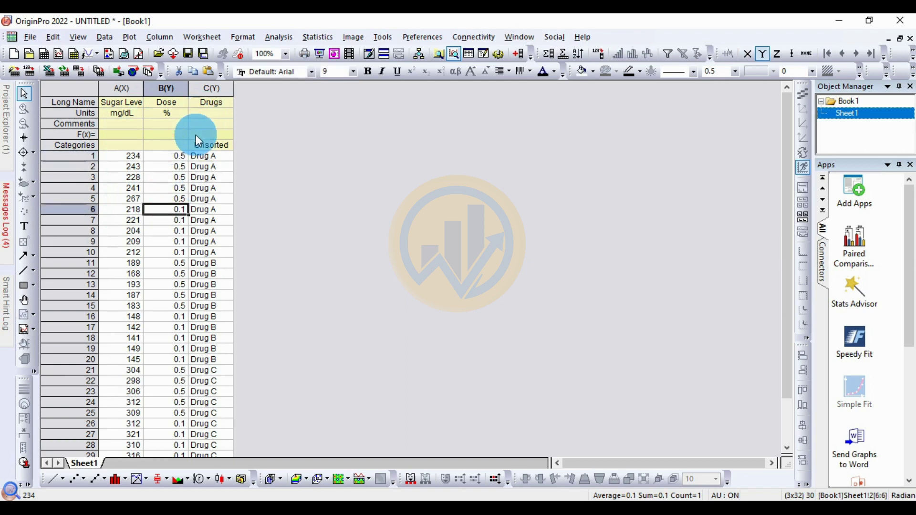
left_click(214, 261)
left_click(212, 381)
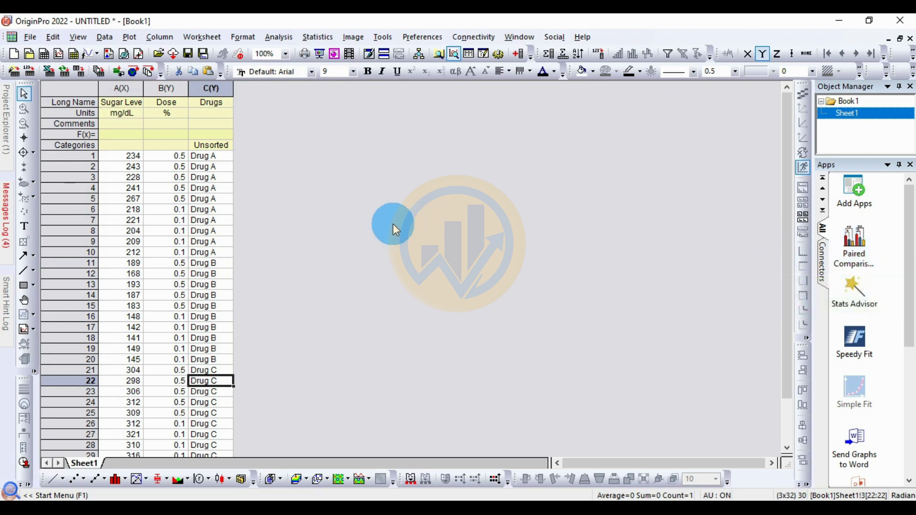
Install the Paired Comparison Plot.opx package from File Explorer into OriginPro, continuing with the reinstallation
left_click(310, 498)
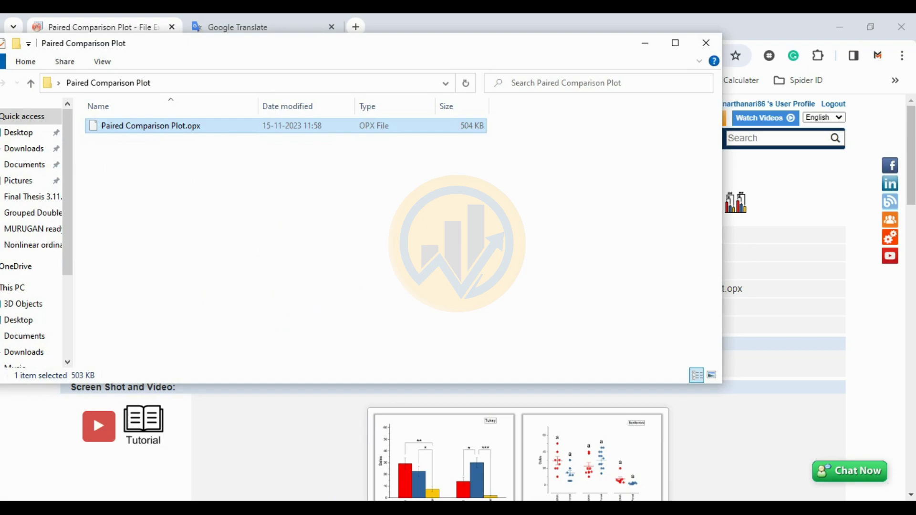
left_click(281, 498)
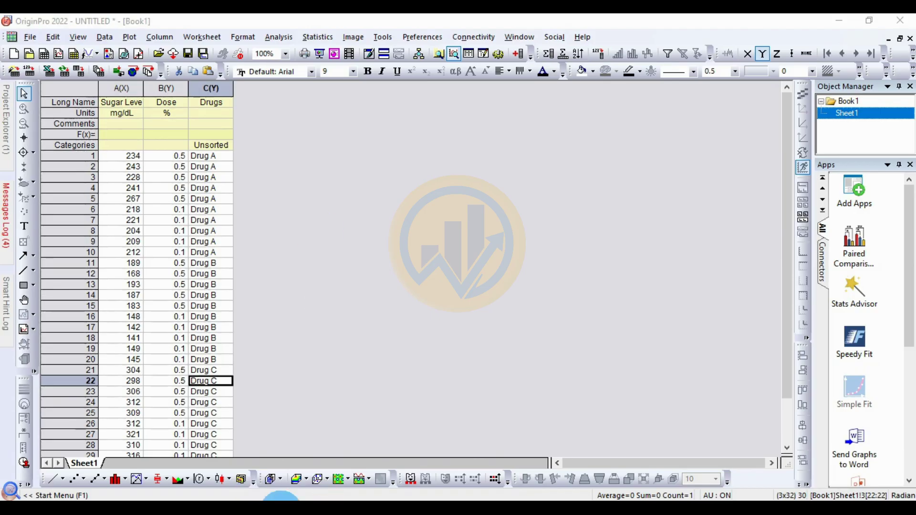
key("alt+Tab")
left_click_drag(142, 127, 562, 419)
left_click(645, 43)
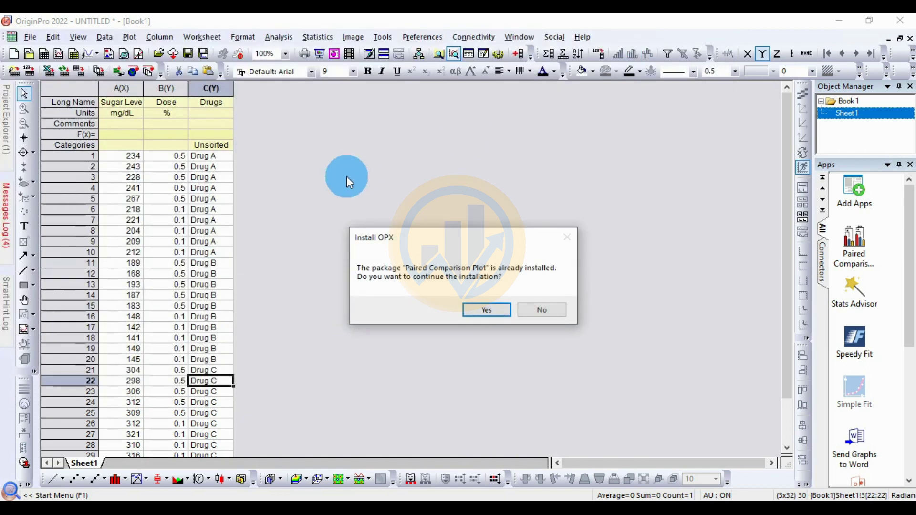
left_click(487, 310)
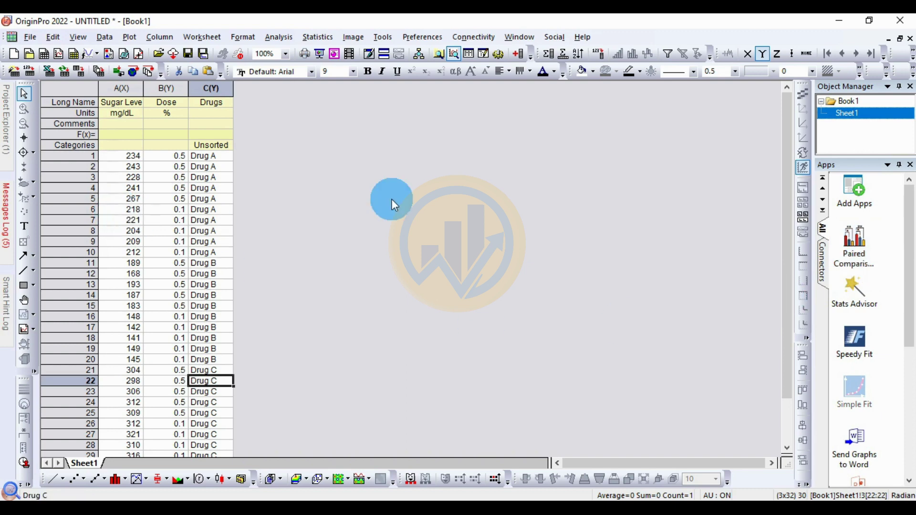
Launch the Paired Comparison Plot app and choose Indexed as the input data form
left_click(861, 258)
left_click(861, 258)
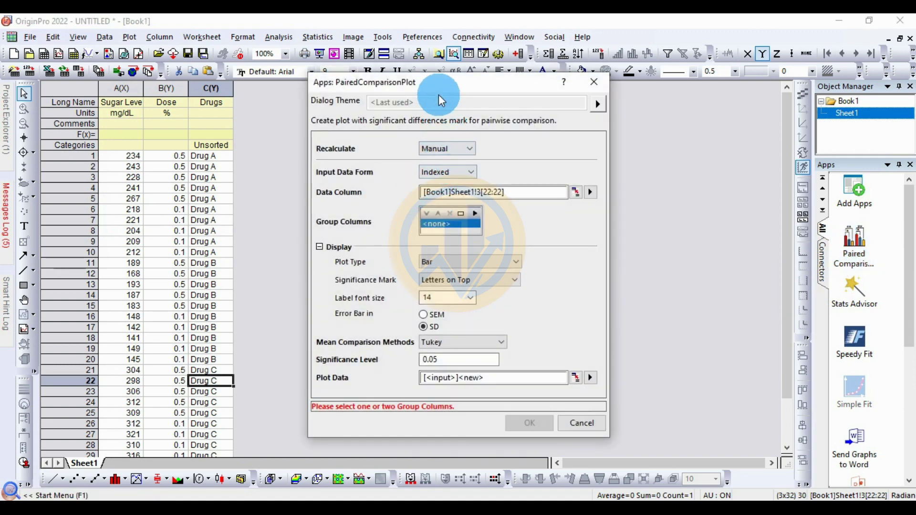
left_click_drag(443, 88, 388, 106)
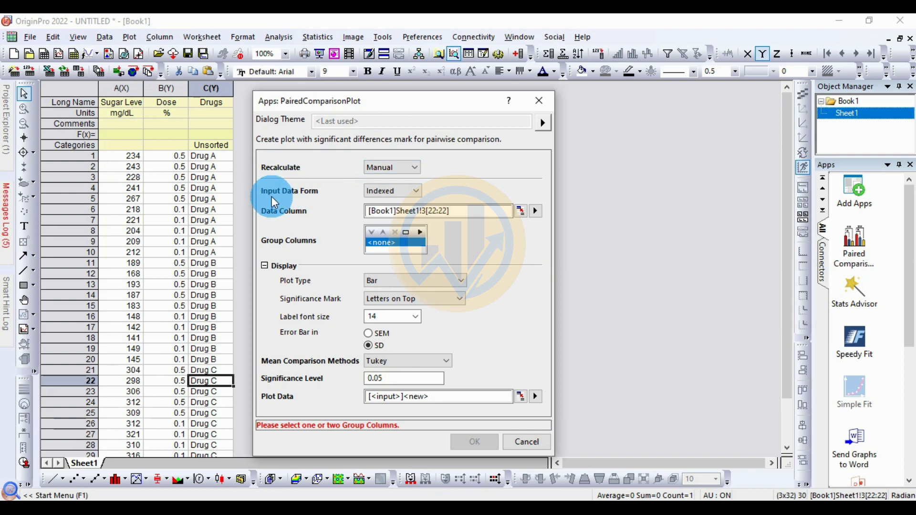
left_click(419, 192)
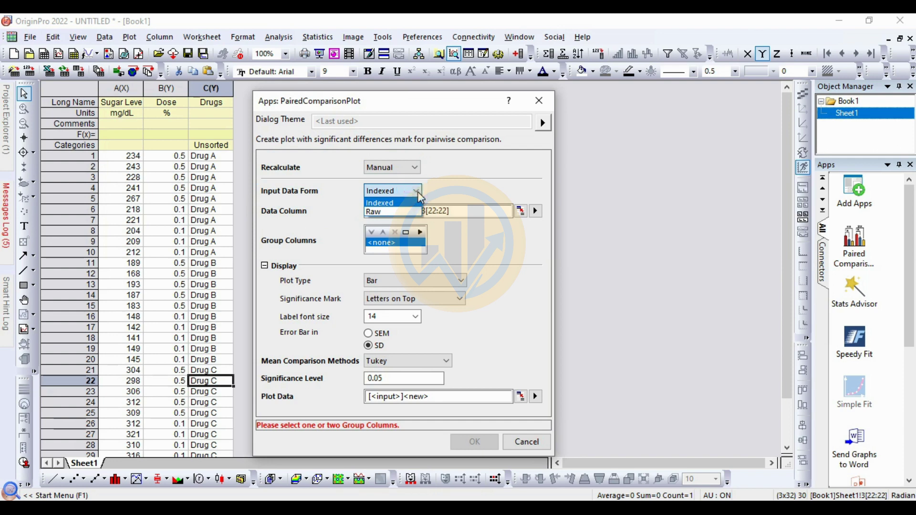
left_click(384, 204)
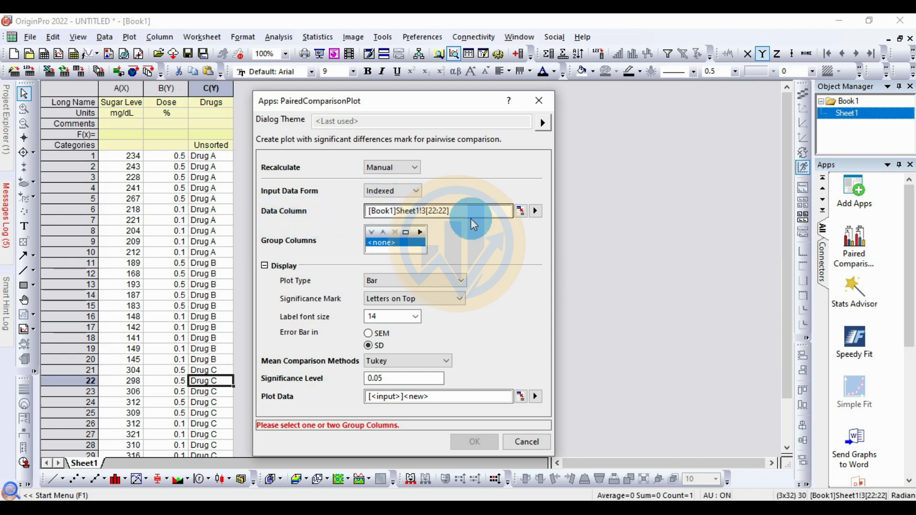
Assign Sugar Level as the data column and Dose and Drugs, in that order, as the group columns
left_click(535, 211)
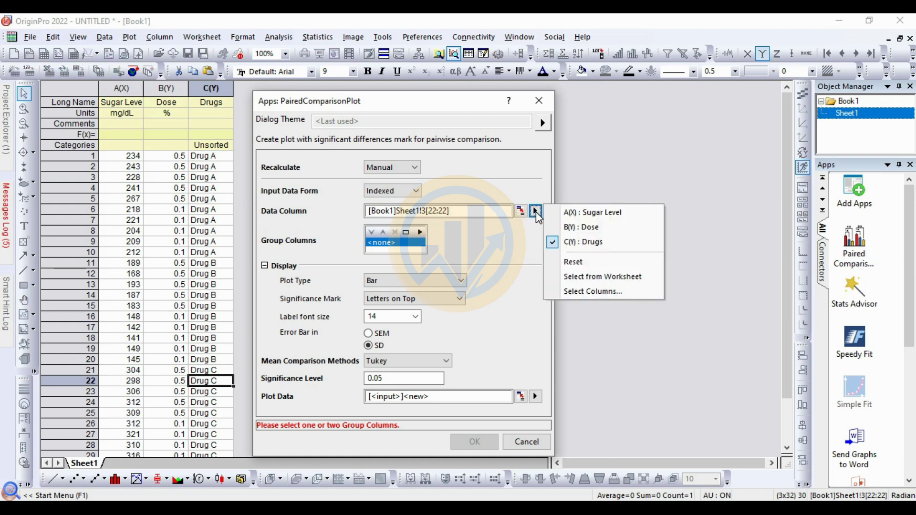
left_click(608, 218)
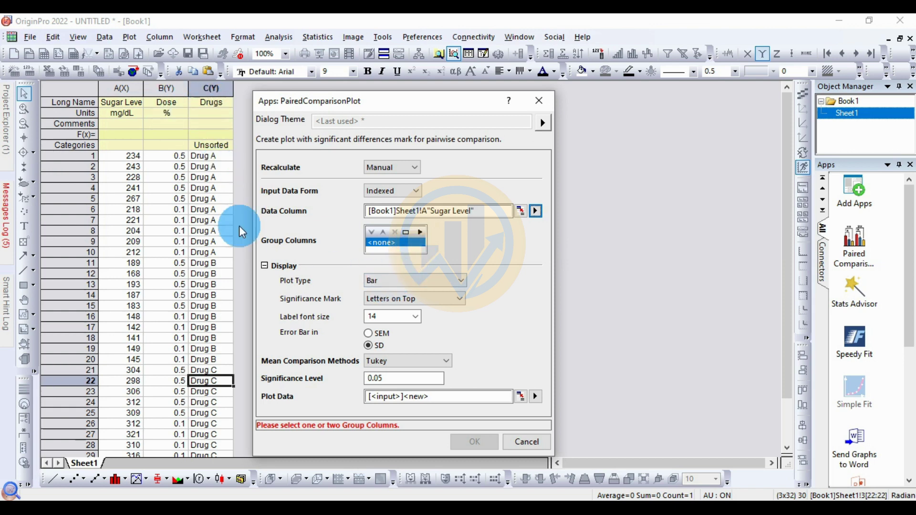
left_click(421, 233)
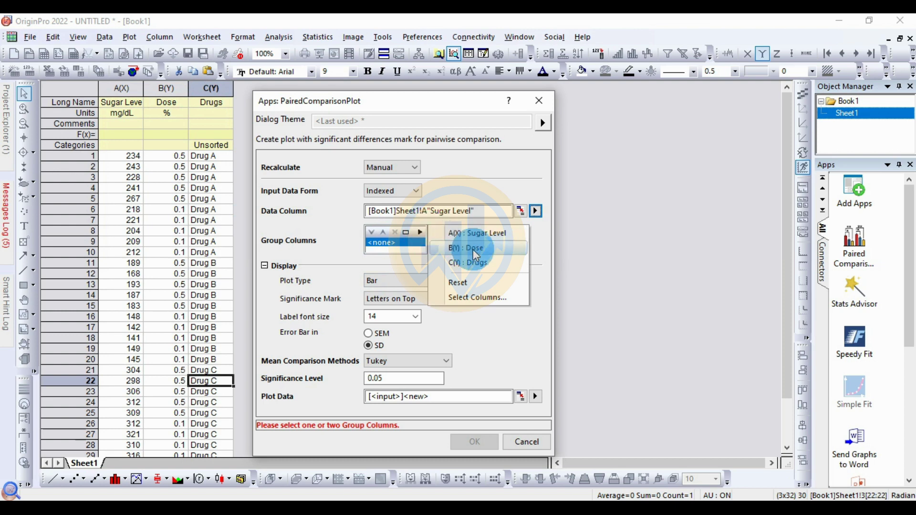
left_click(465, 248)
left_click(447, 232)
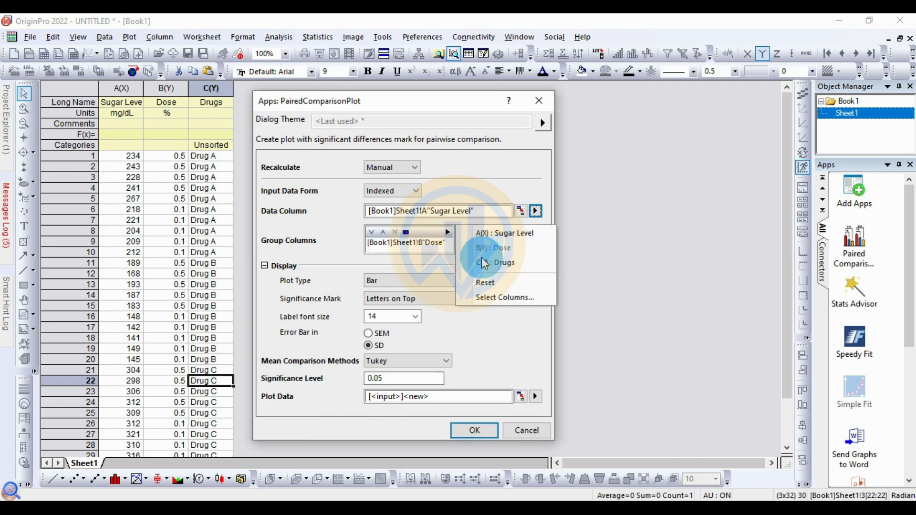
left_click(511, 266)
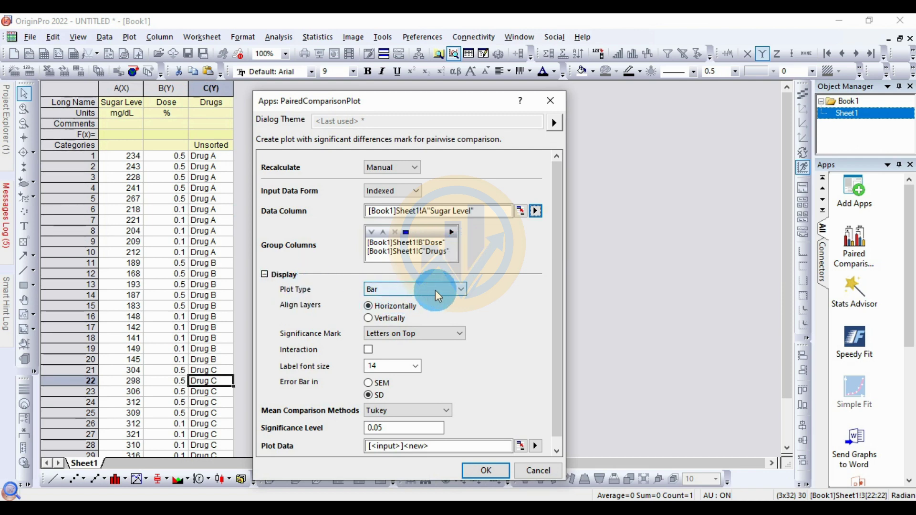
Choose the Bar plot type, keep the significance level at 0.05, and generate the paired comparison plot
left_click(462, 289)
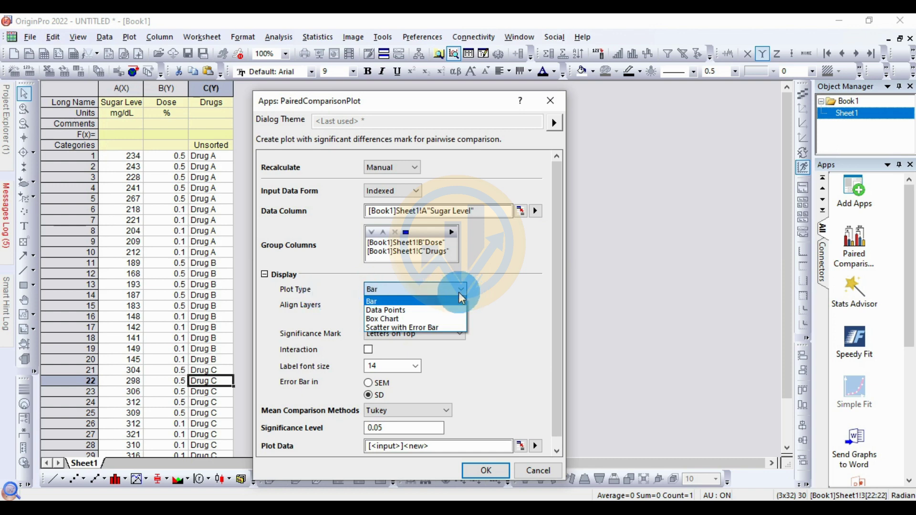
left_click(420, 301)
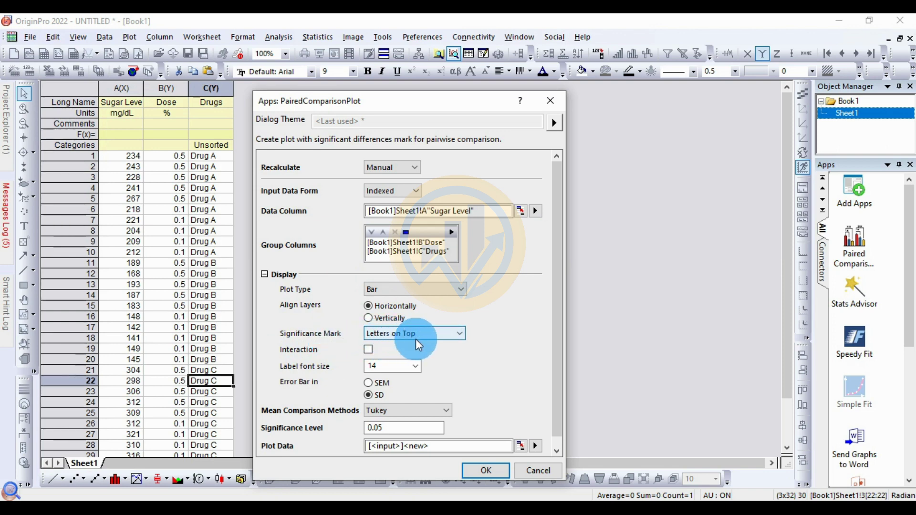
scroll(417, 340, "down", 1)
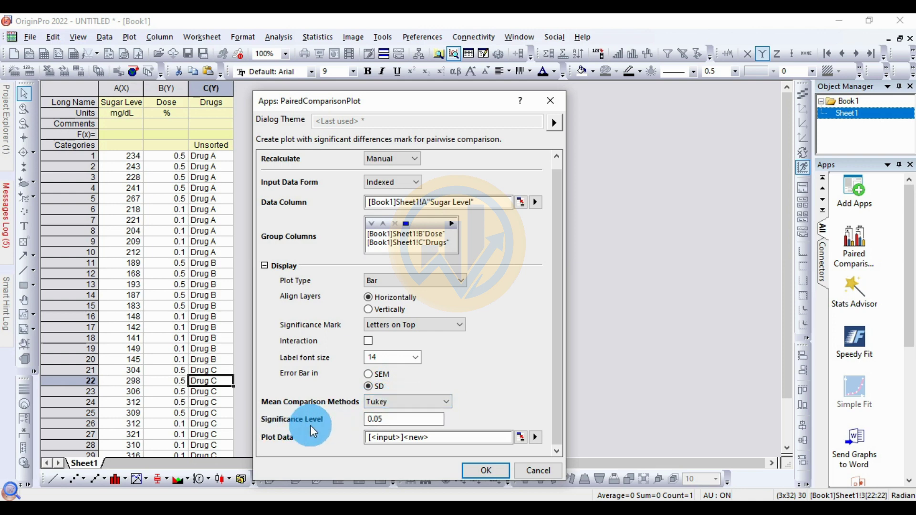
left_click(389, 422)
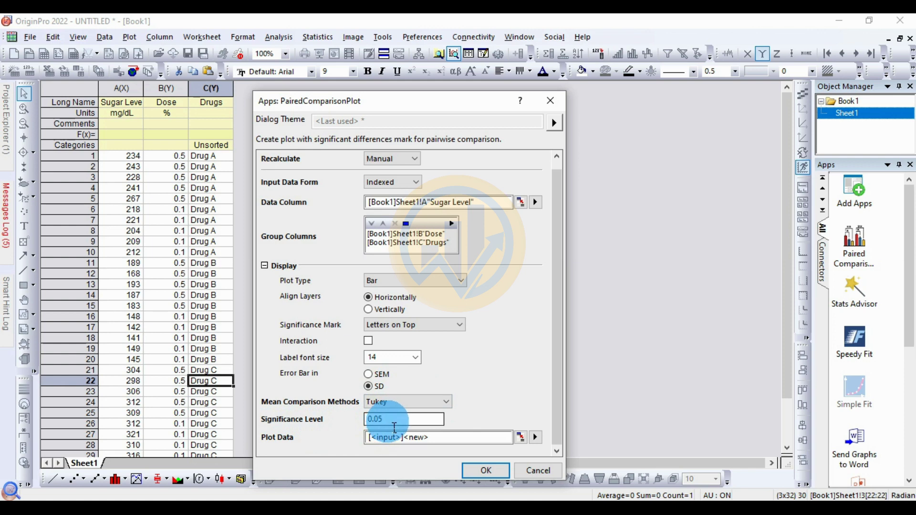
left_click(395, 426)
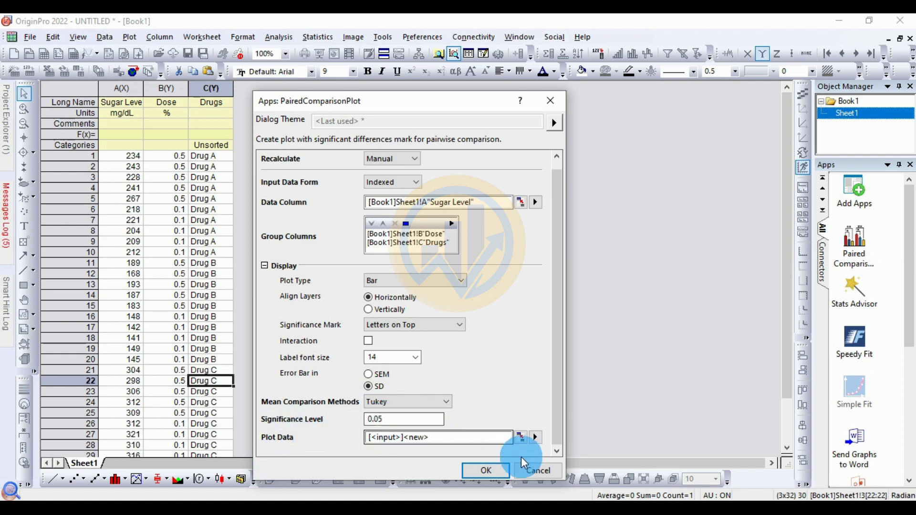
left_click(494, 471)
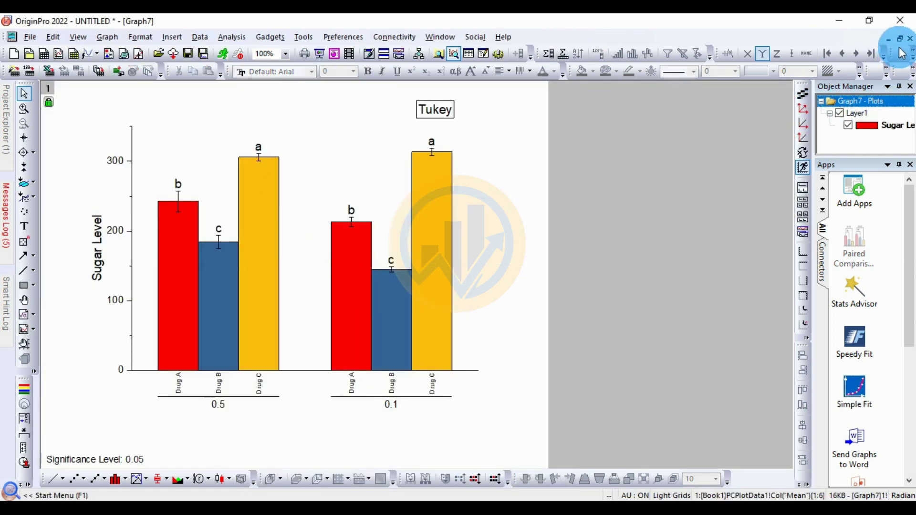
Examine the PCPlotData1 sheet's mean, SD, standard error and label columns, and return to the maximized graph
left_click(898, 39)
left_click_drag(281, 109, 616, 131)
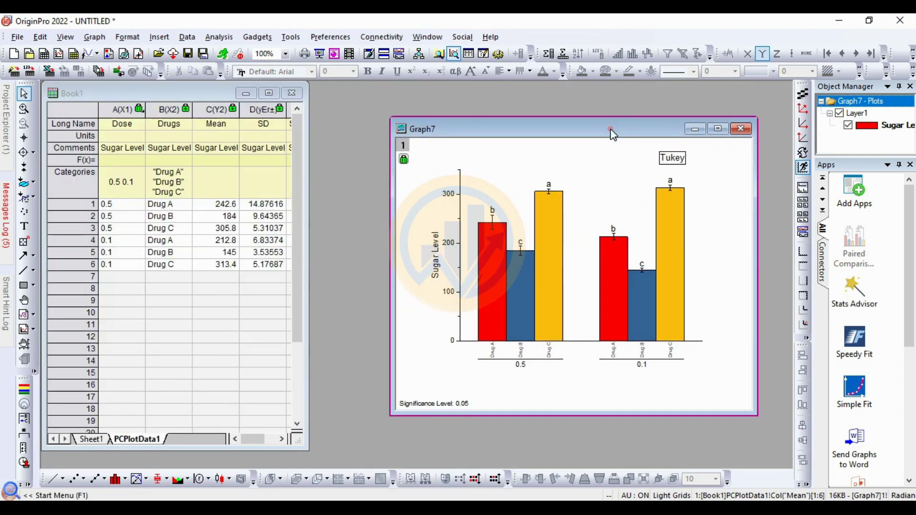
left_click(269, 93)
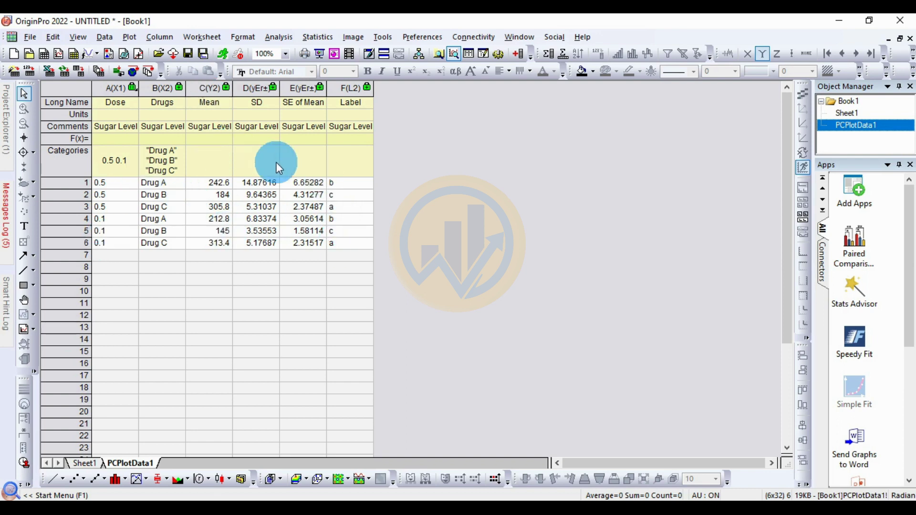
left_click(900, 42)
left_click_drag(580, 127, 475, 127)
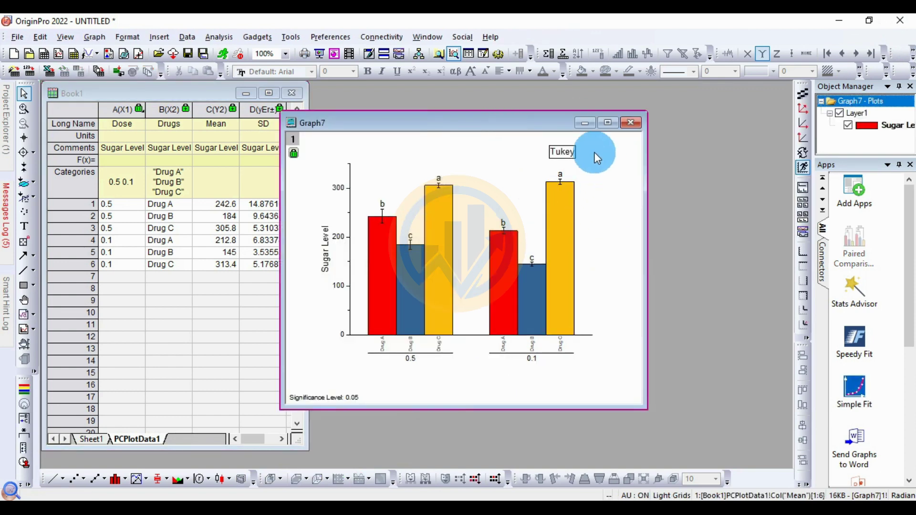
left_click(608, 124)
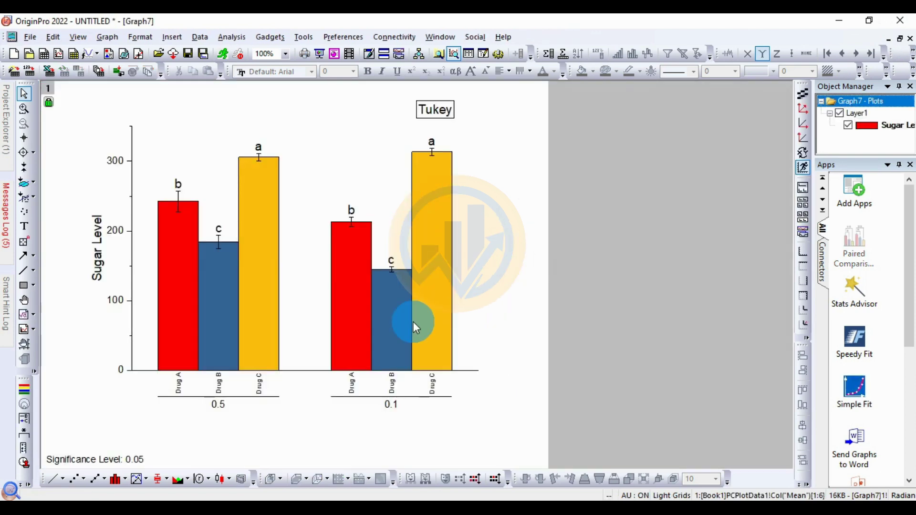
Set the border width of the graph's bars to 2 and apply it
left_click(432, 217)
double_click(434, 220)
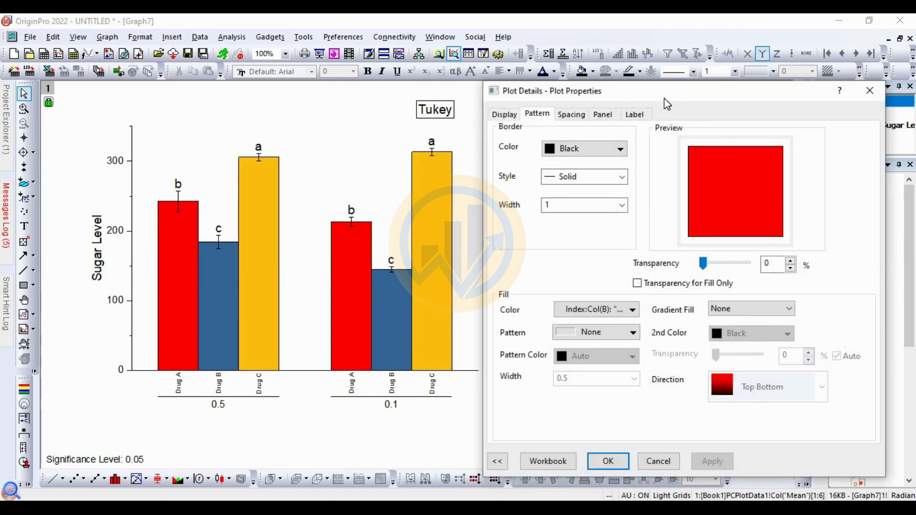
left_click_drag(665, 98, 614, 103)
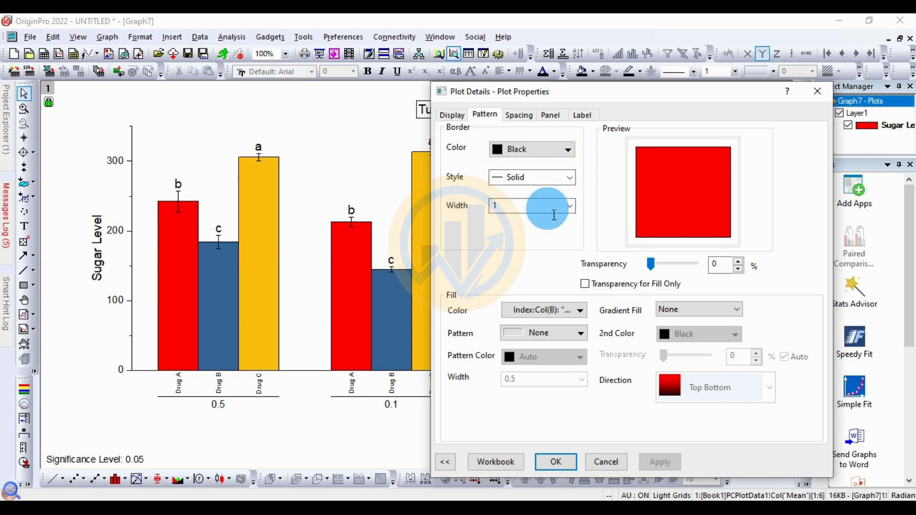
left_click(570, 207)
left_click(506, 260)
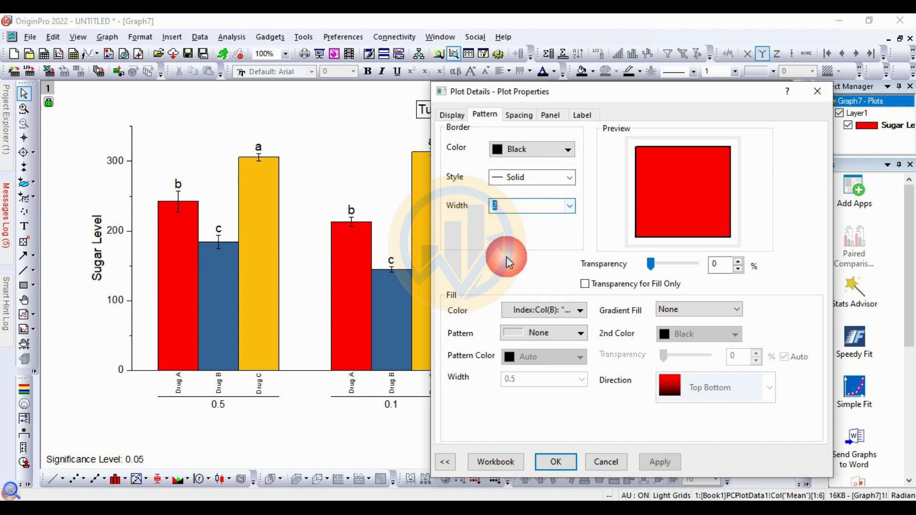
left_click(674, 466)
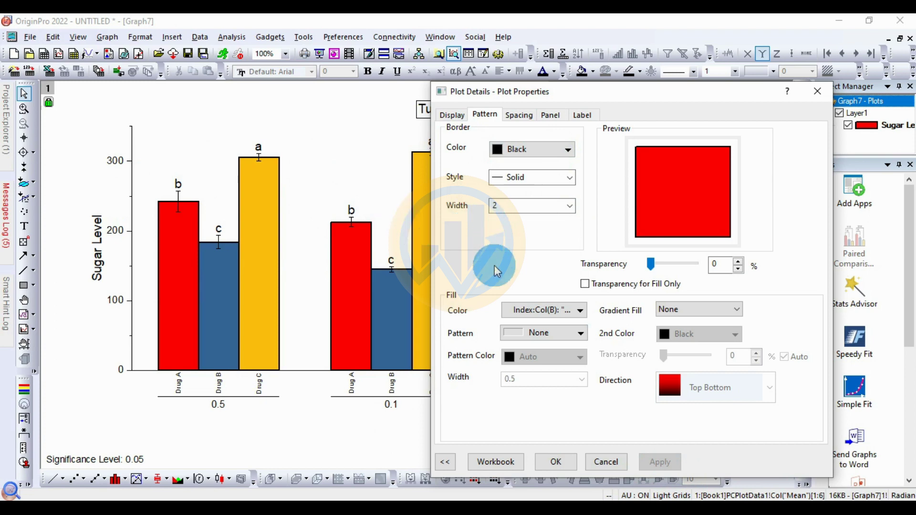
left_click(563, 311)
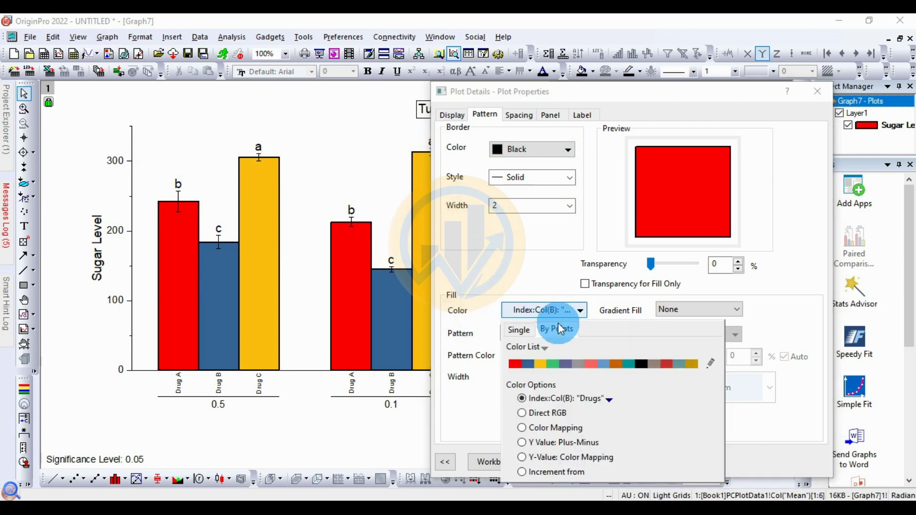
left_click(545, 345)
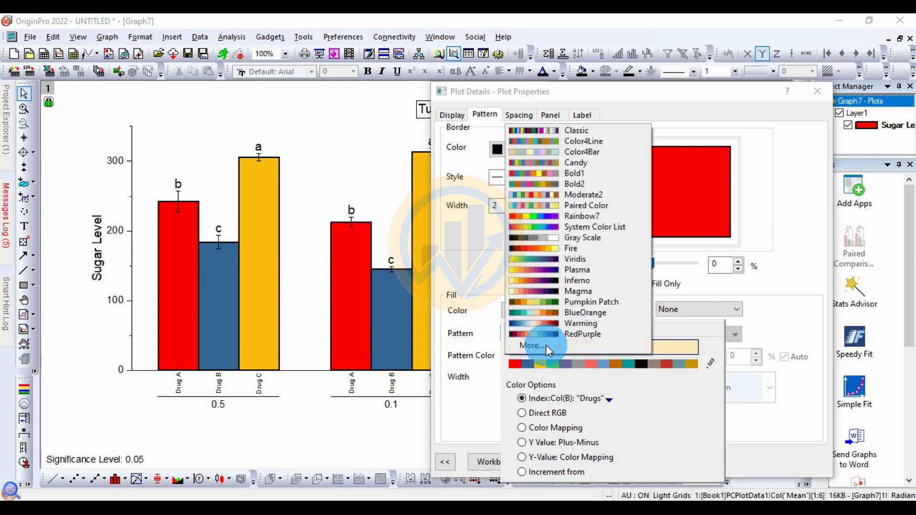
left_click(685, 325)
left_click(775, 284)
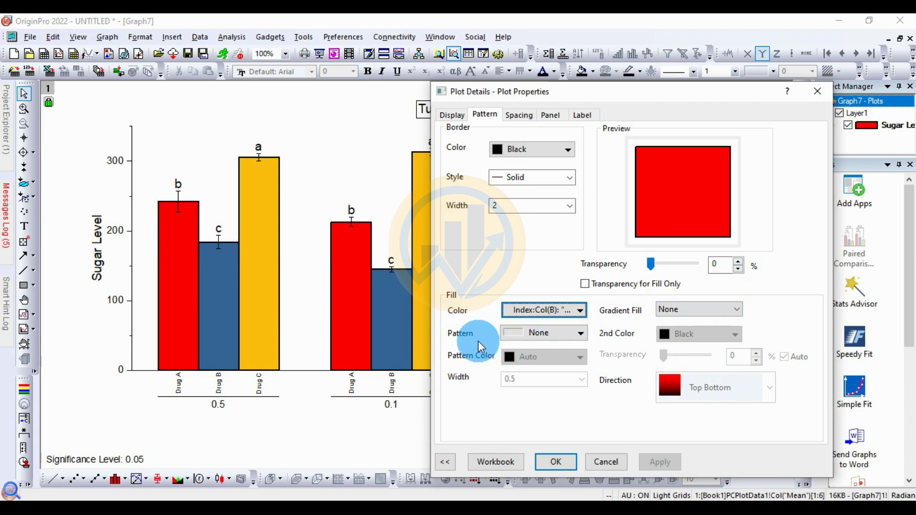
left_click(580, 335)
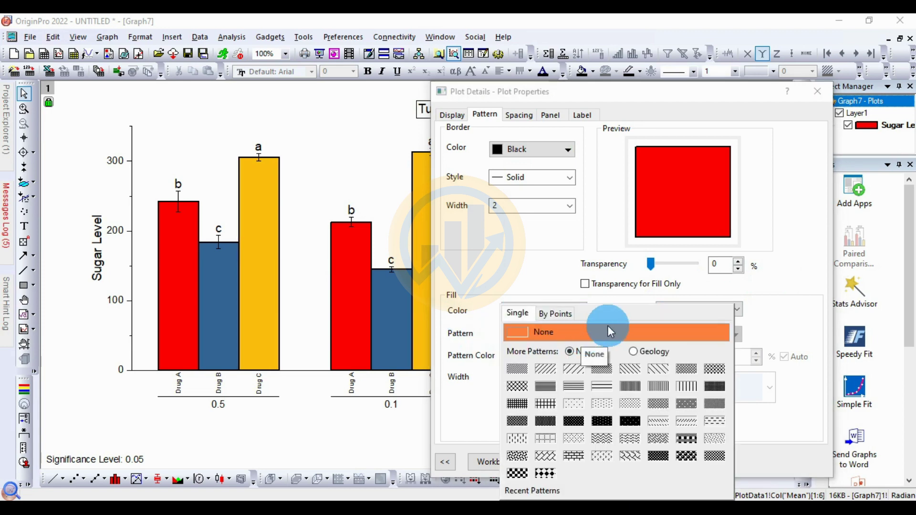
left_click(771, 290)
left_click(518, 375)
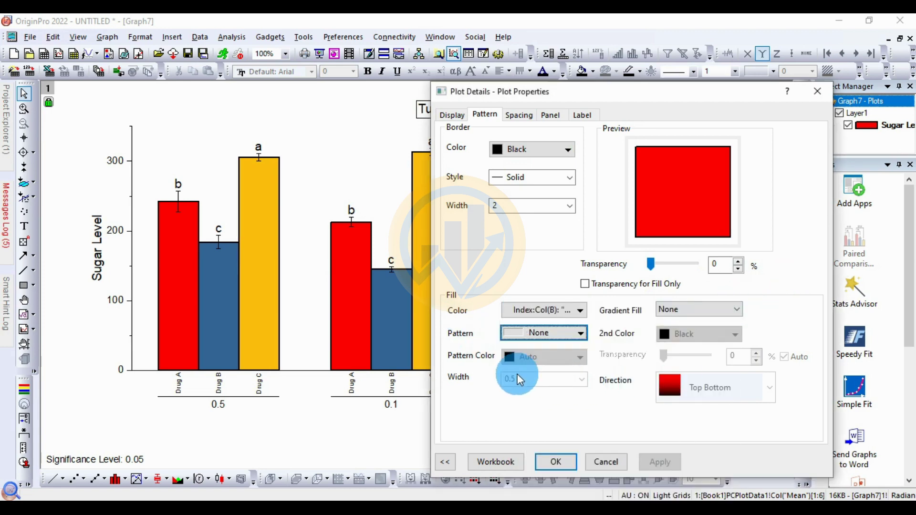
left_click(575, 356)
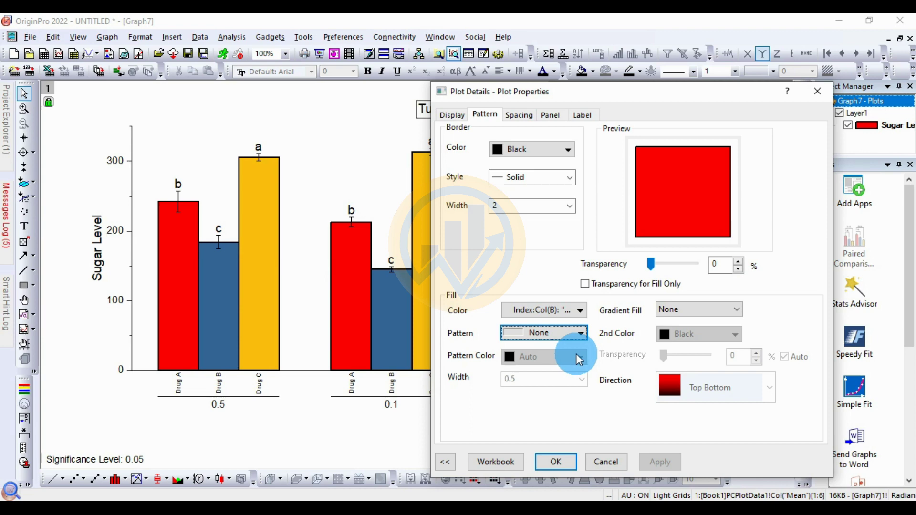
Try a 20% gap between the graph's bars and apply it
left_click(518, 115)
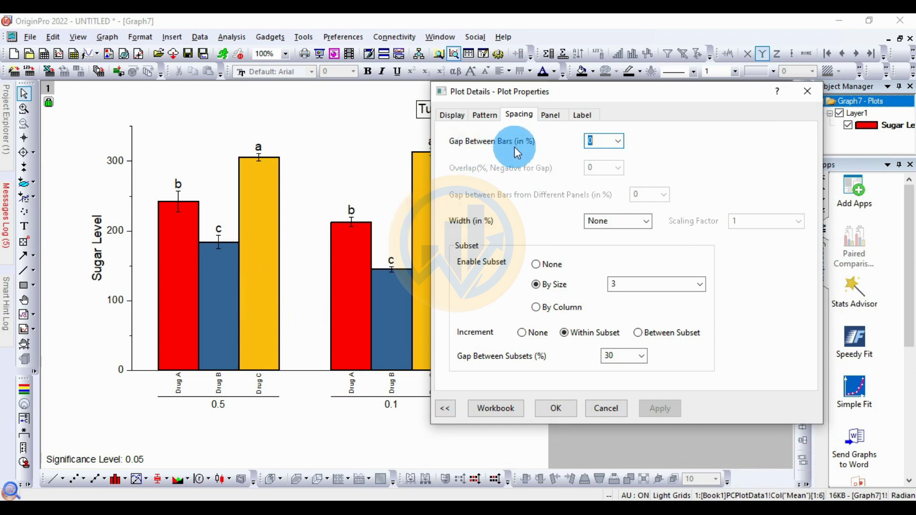
left_click(619, 140)
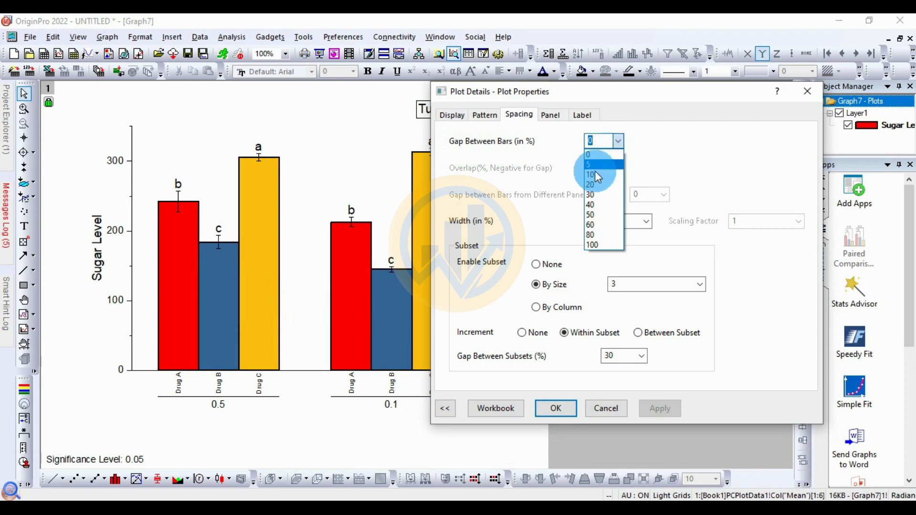
left_click(594, 183)
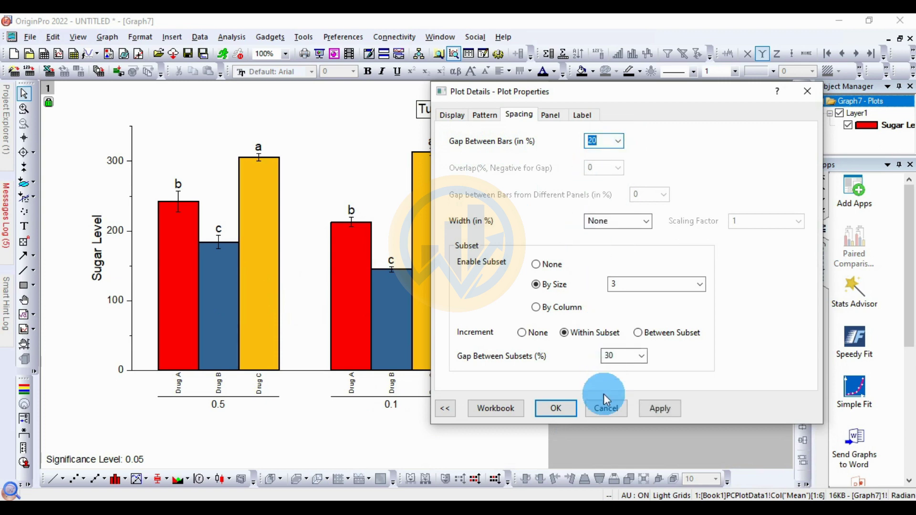
left_click(667, 408)
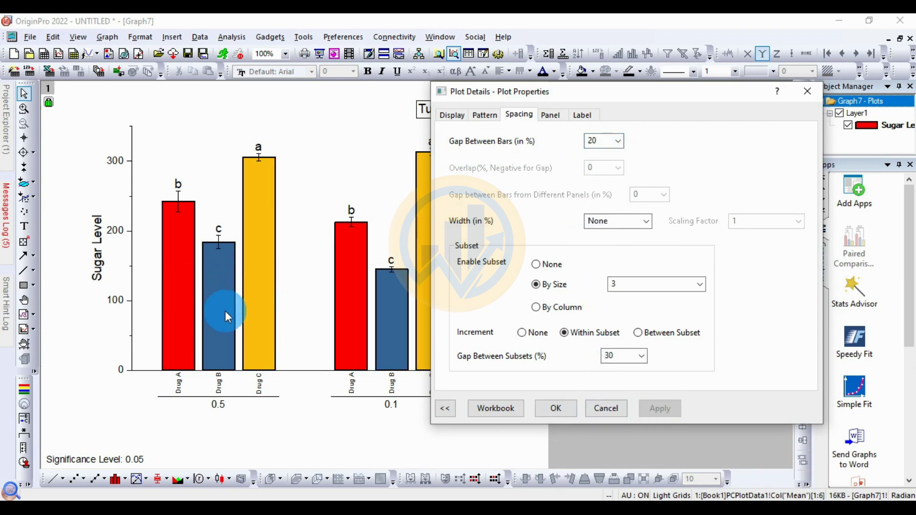
Set the gap between bars back to 0%, apply it, and open the bars' label settings
left_click(600, 142)
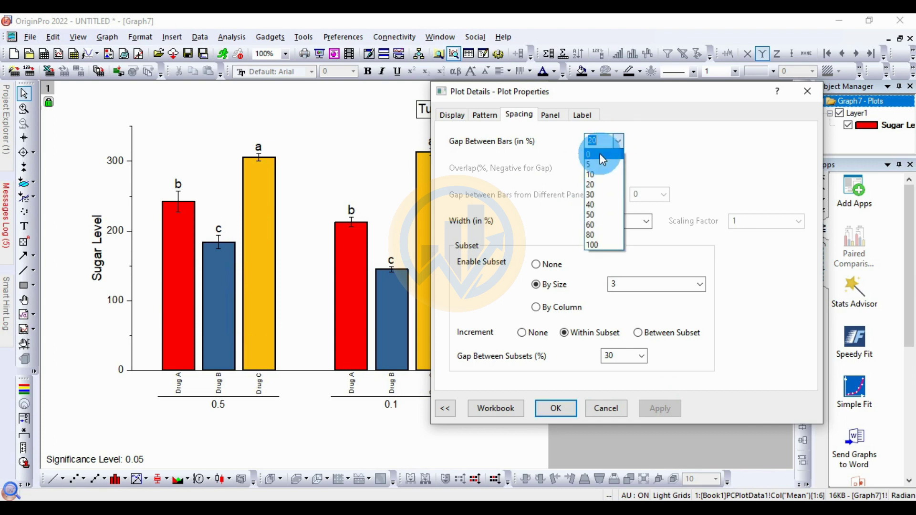
left_click(600, 153)
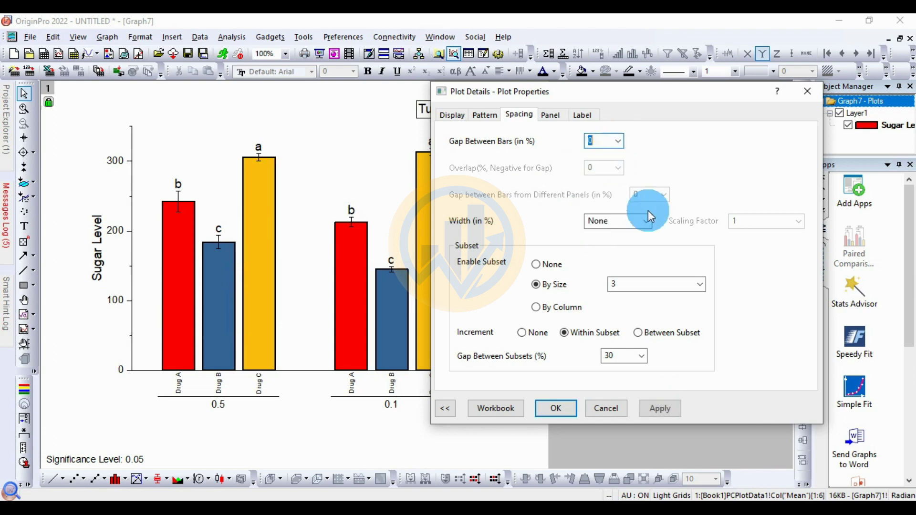
left_click(669, 411)
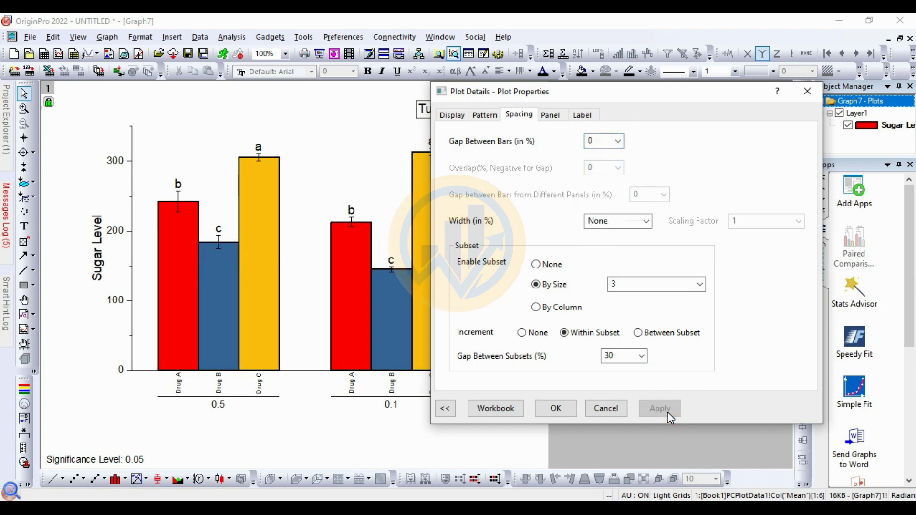
left_click(554, 116)
left_click(583, 116)
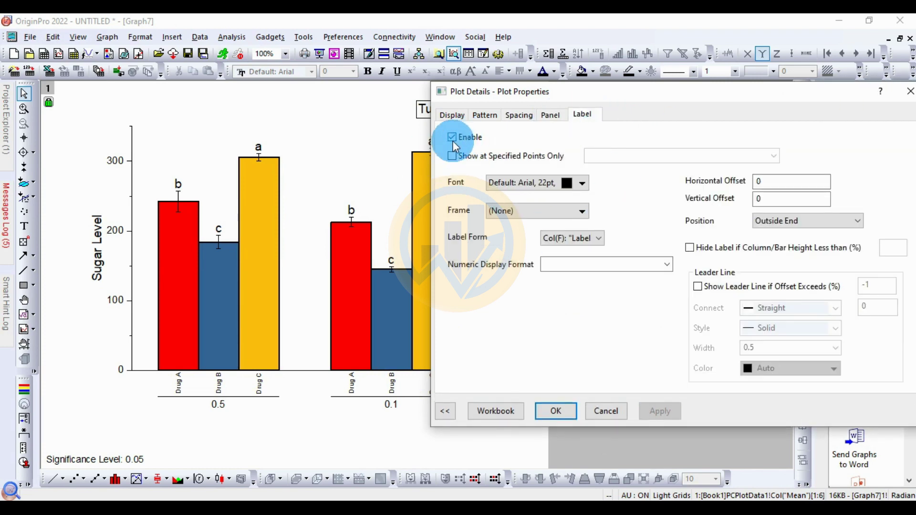
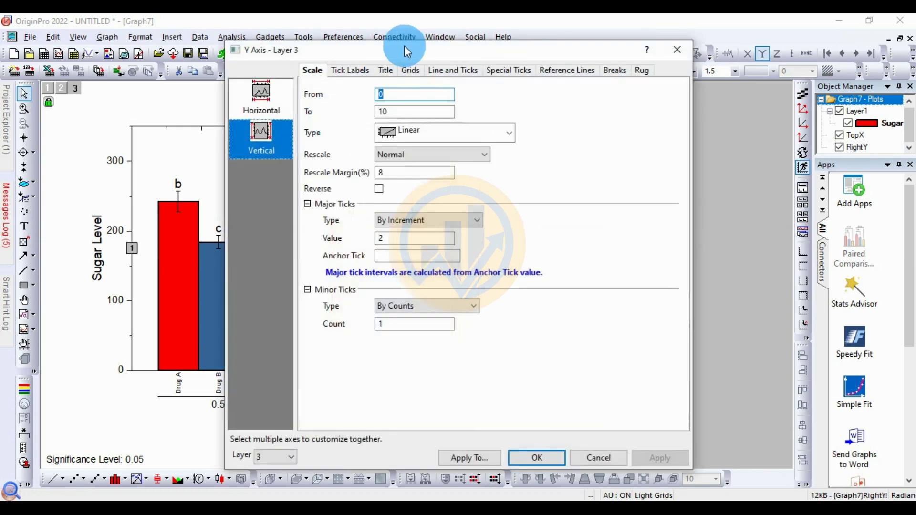
Set both the major and minor tick styles of the graph's right Y axis to None
left_click_drag(405, 48, 524, 71)
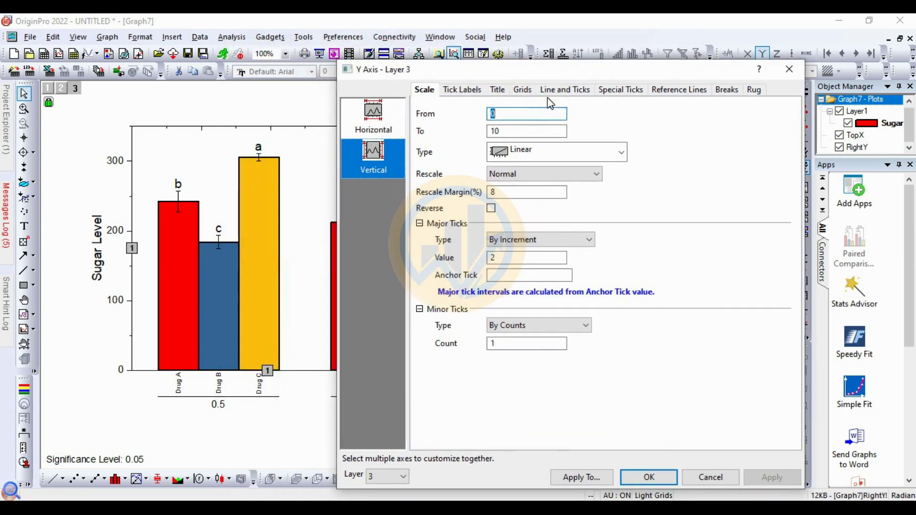
left_click(577, 90)
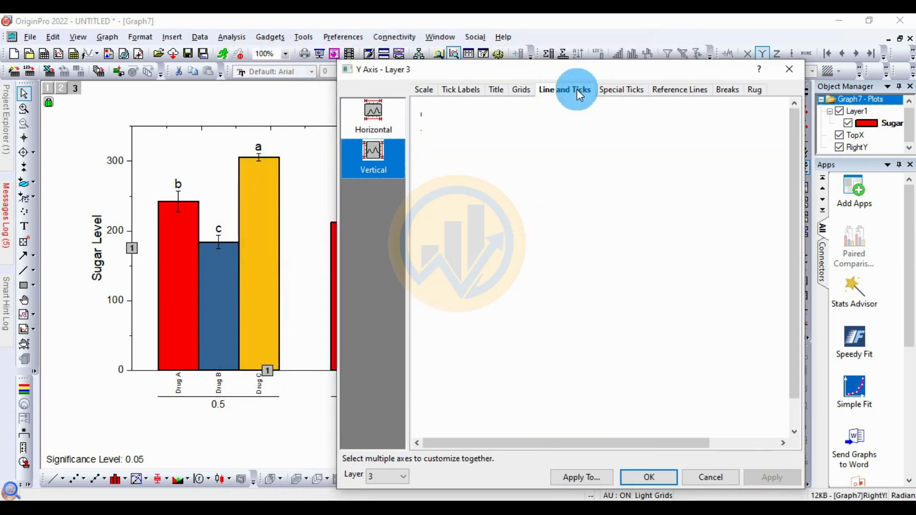
scroll(697, 290, "down", 1)
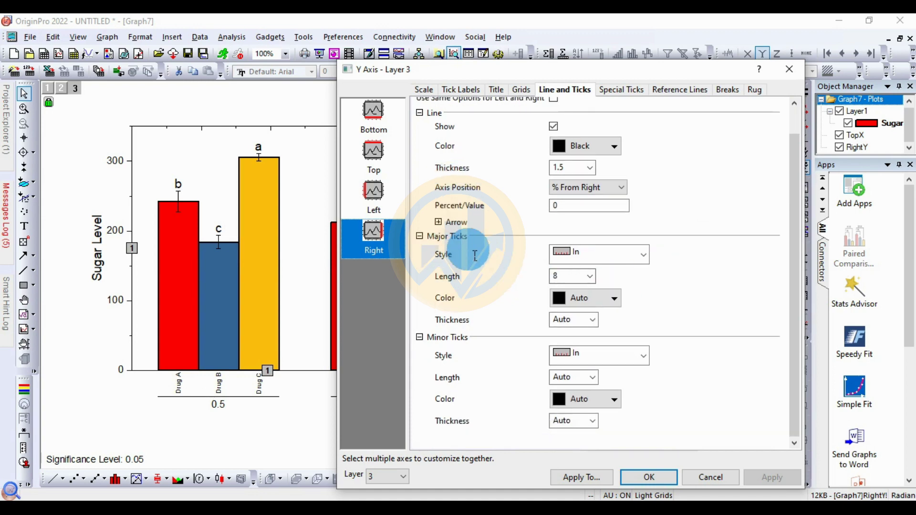
left_click(643, 254)
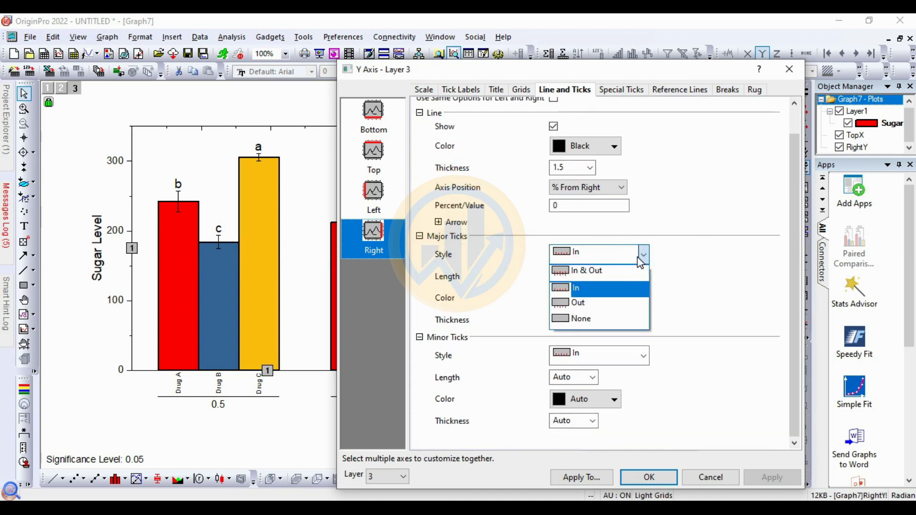
left_click(589, 319)
left_click(643, 356)
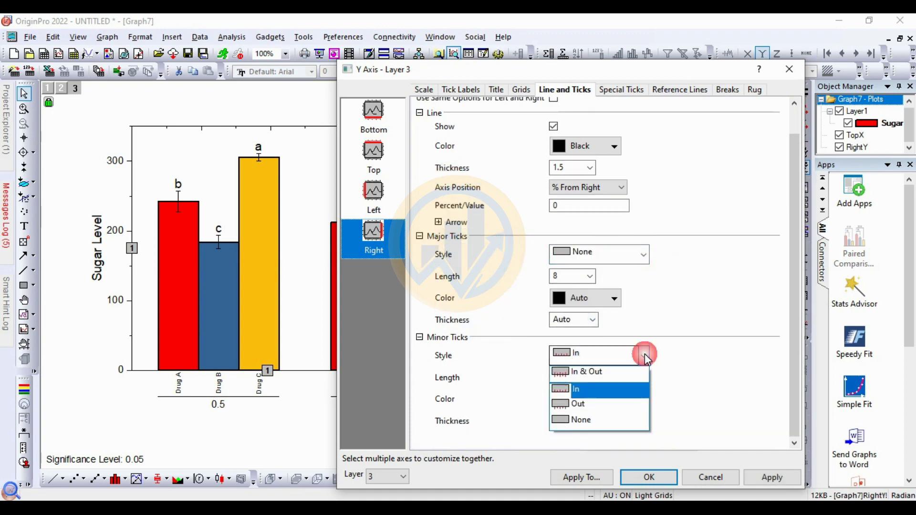
left_click(588, 420)
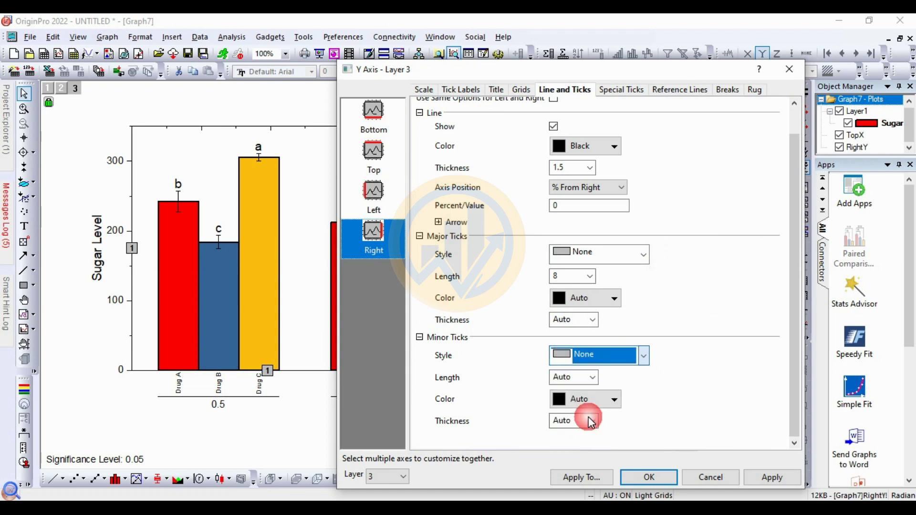
Show the top X axis line and ticks in layer 3, set its major and minor tick styles to None, and apply the axis changes
left_click(382, 150)
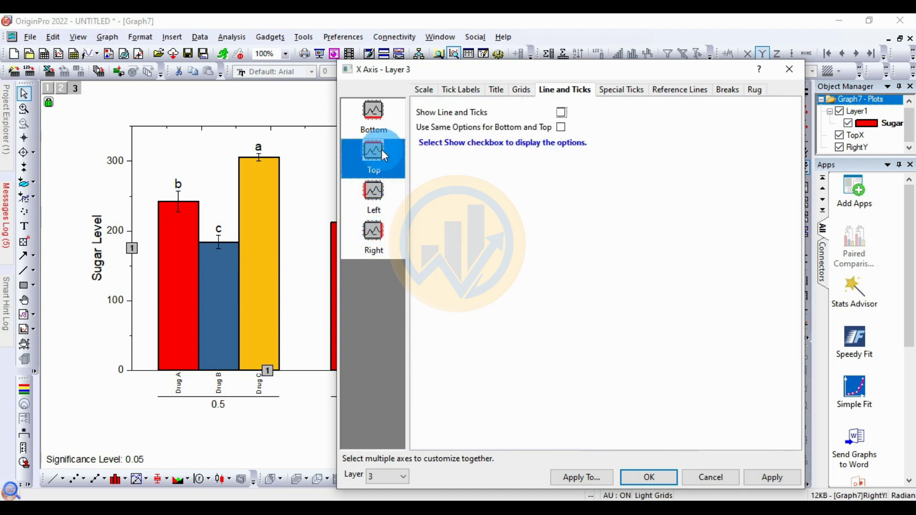
left_click(561, 112)
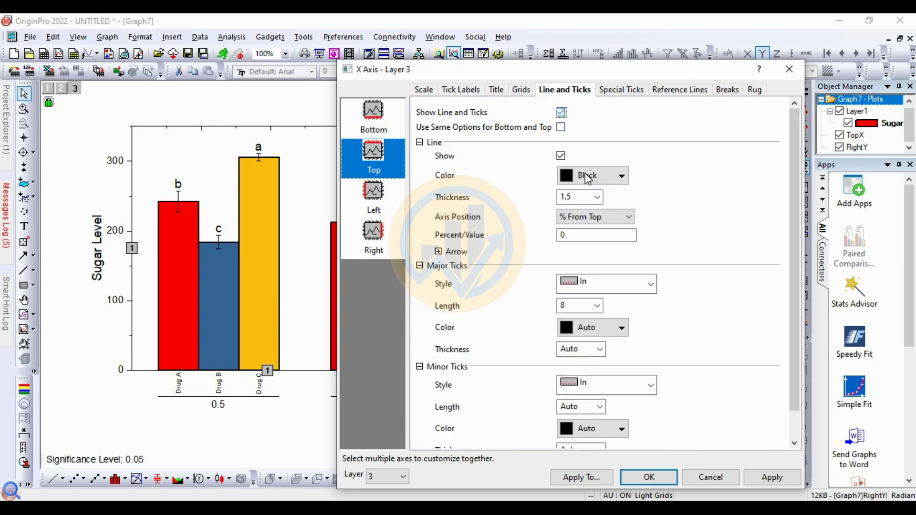
left_click(651, 284)
left_click(574, 339)
left_click(651, 385)
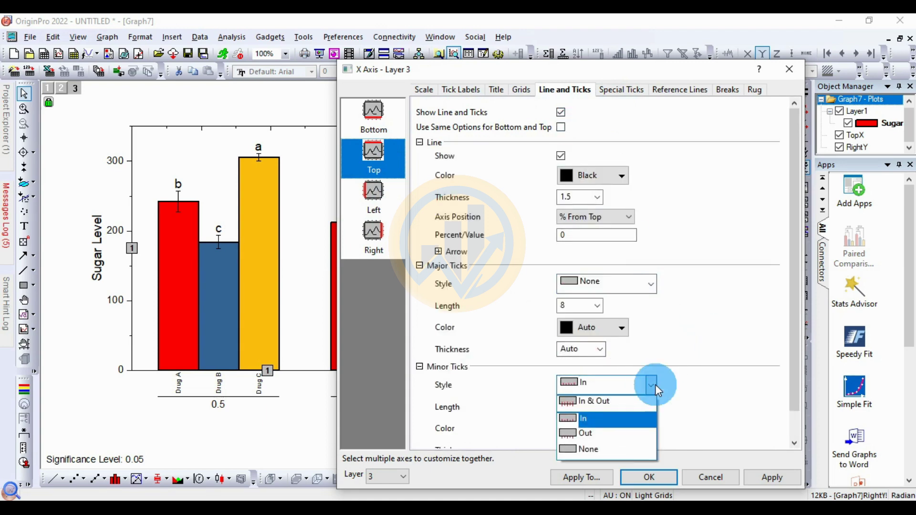
left_click(595, 454)
left_click(767, 475)
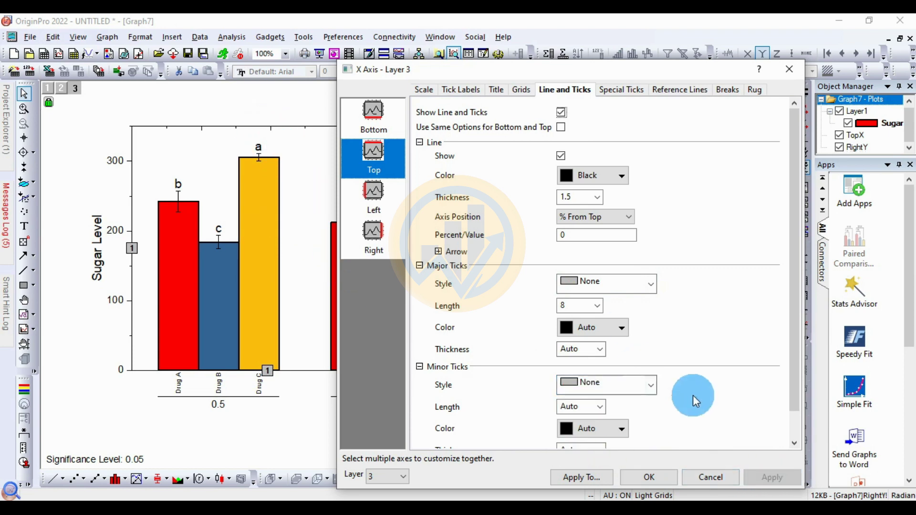
scroll(659, 356, "down", 1)
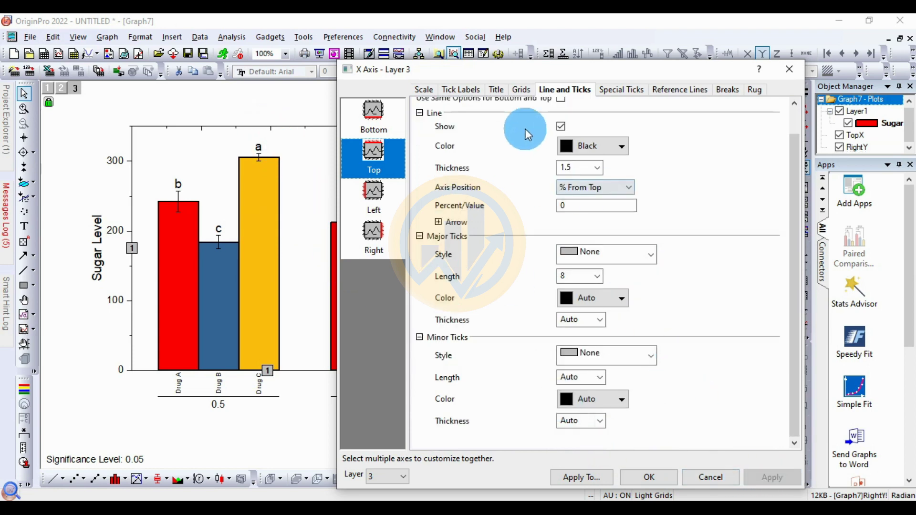
left_click_drag(560, 73, 669, 80)
left_click_drag(614, 75, 532, 72)
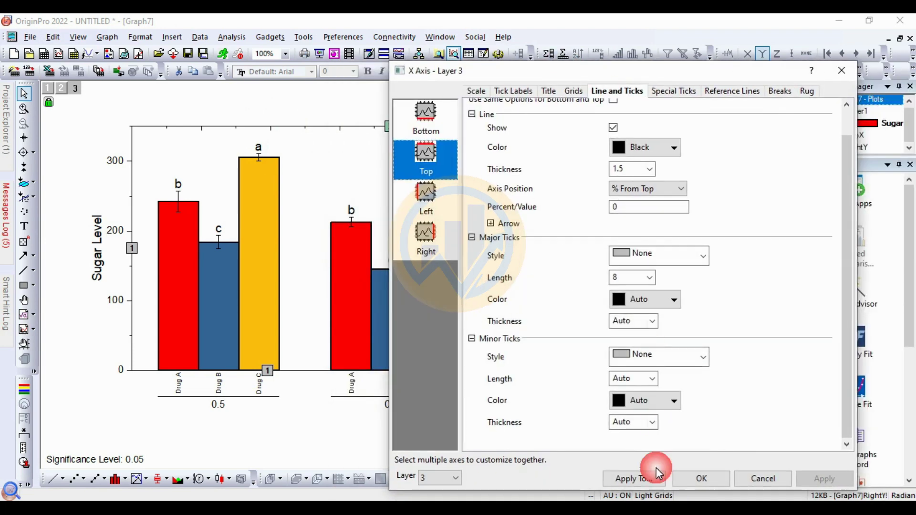
left_click(706, 474)
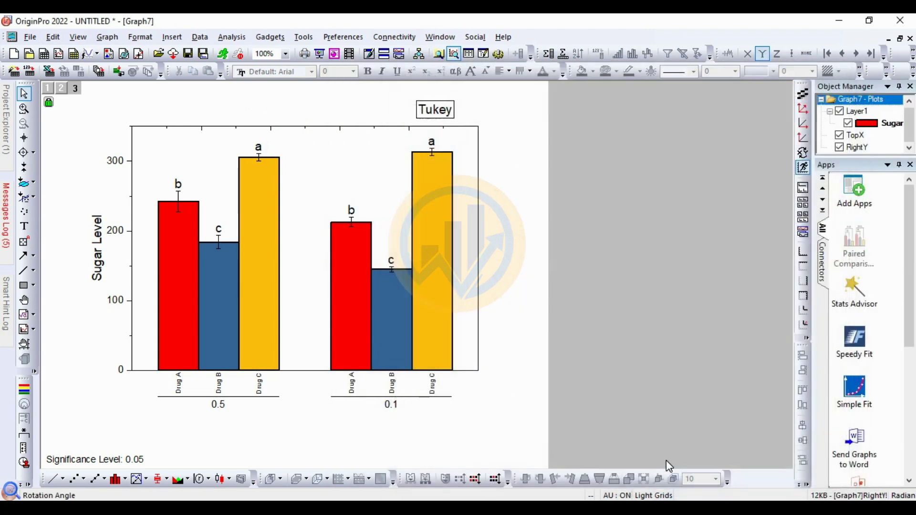
Check the line and tick settings of the graph's top X axis
left_click(320, 179)
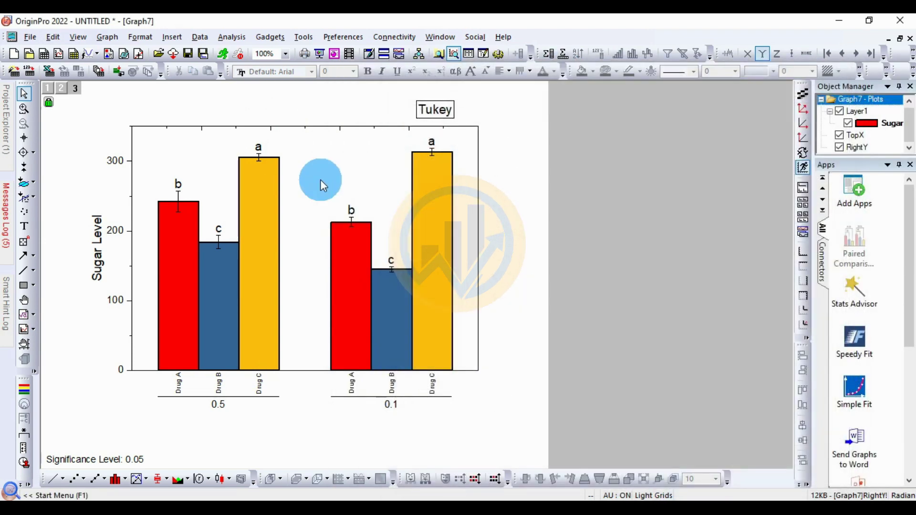
left_click(345, 126)
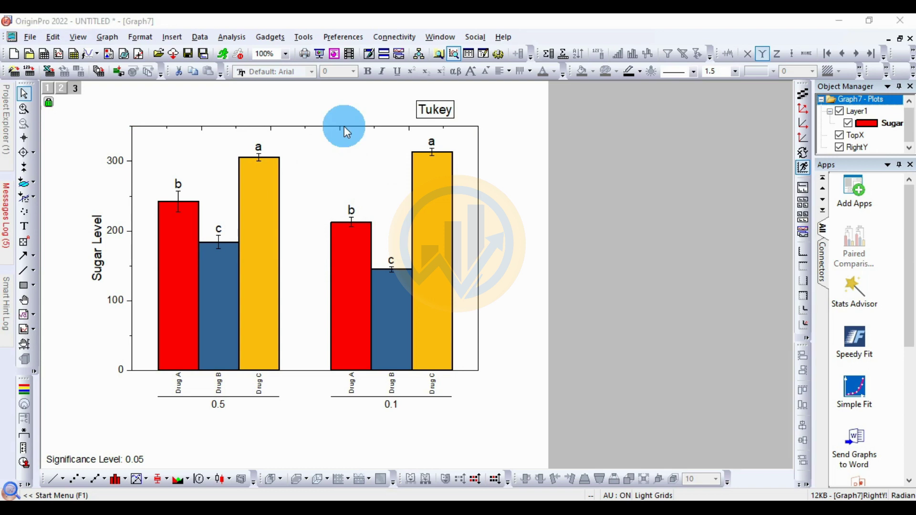
double_click(344, 126)
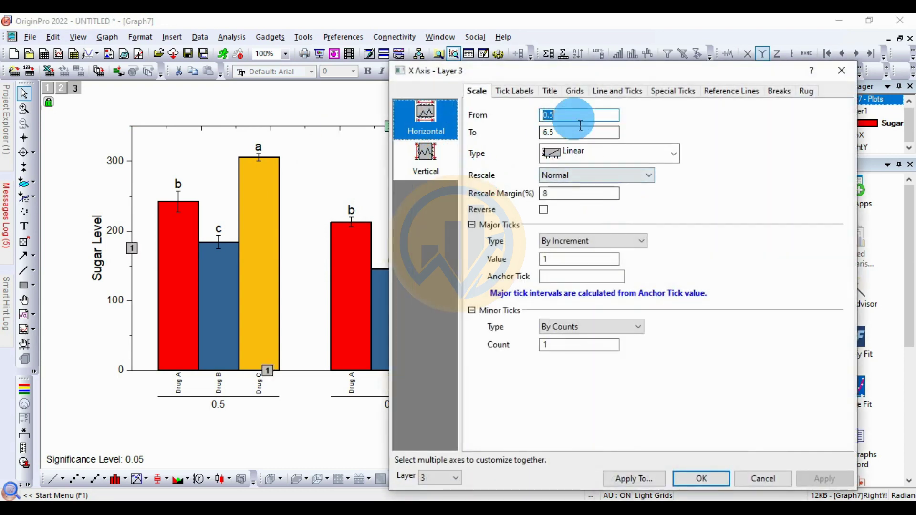
left_click(614, 92)
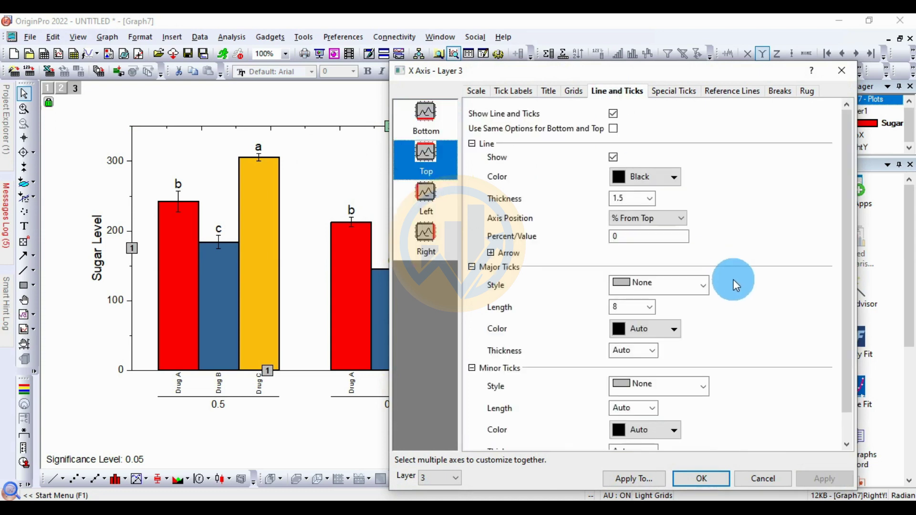
left_click(713, 478)
left_click(413, 323)
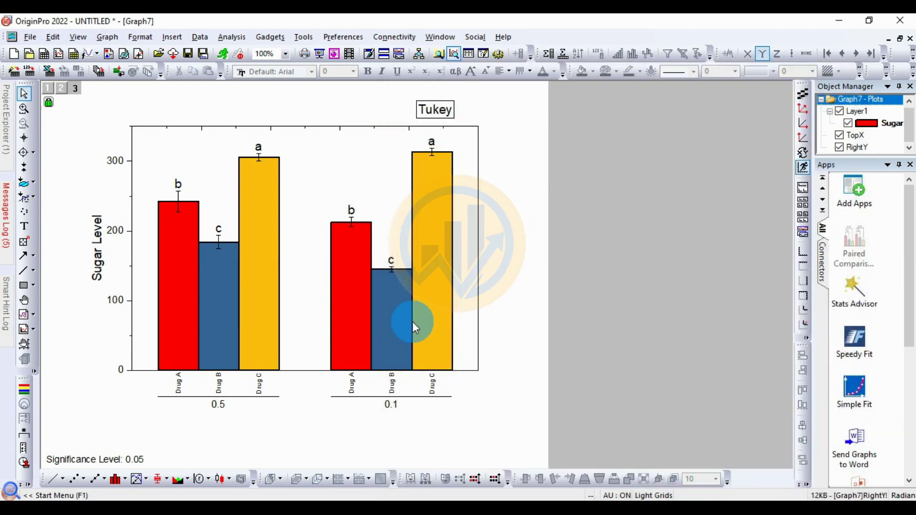
Change the font of the Sugar Level axis title to Times New Roman
left_click(105, 251)
left_click(312, 72)
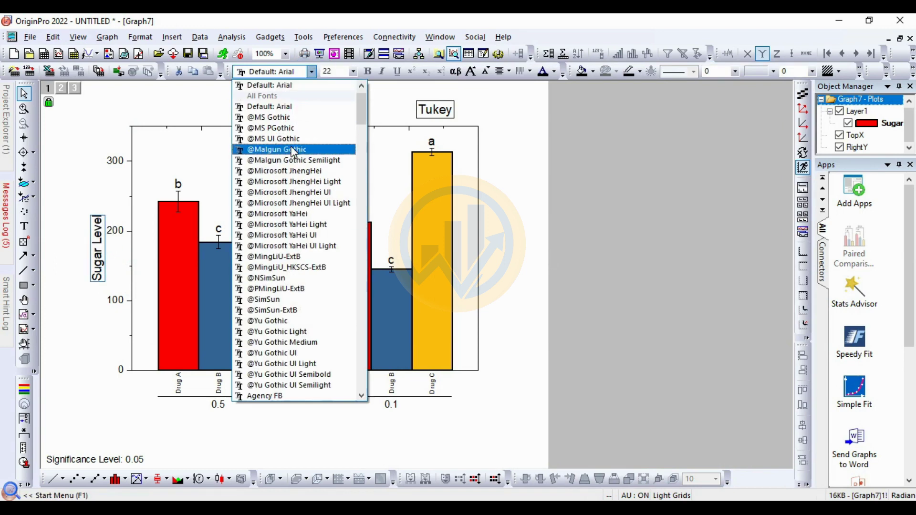
scroll(286, 127, "up", 1)
left_click(291, 96)
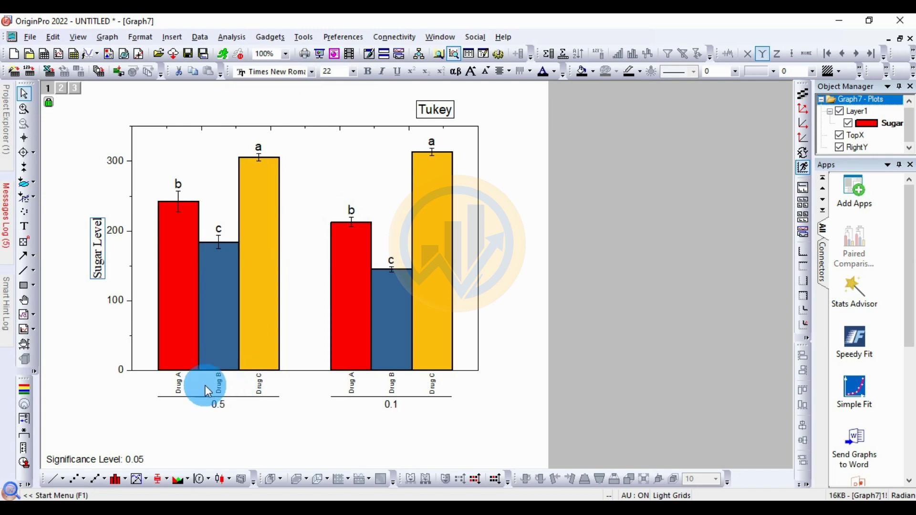
Change the font of the Y axis tick labels to Times New Roman
left_click(117, 304)
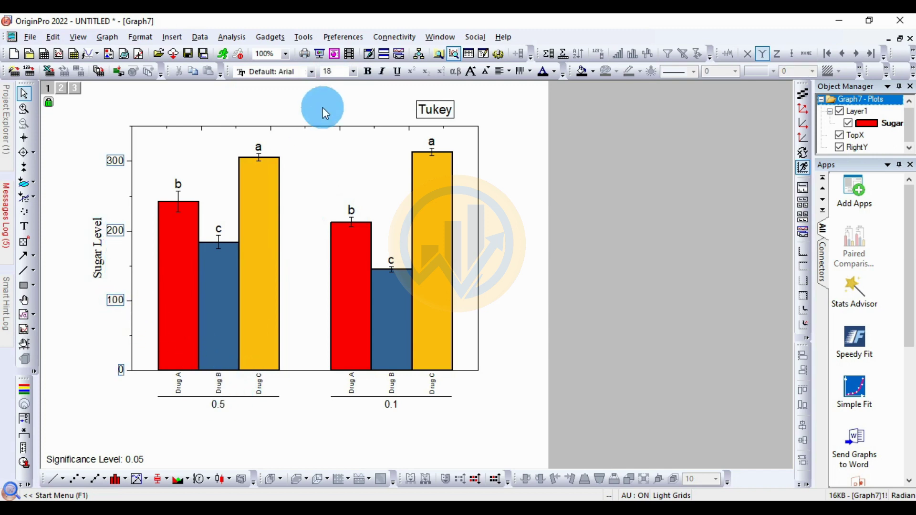
left_click(311, 72)
scroll(304, 109, "up", 1)
left_click(293, 96)
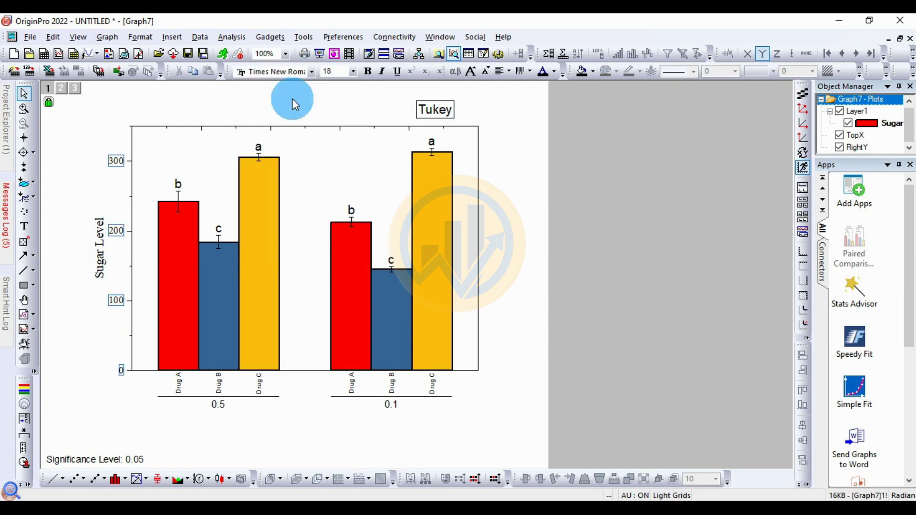
Set the Drug A, B and C tick labels on the X axis to bold Times New Roman at size 14
left_click(220, 381)
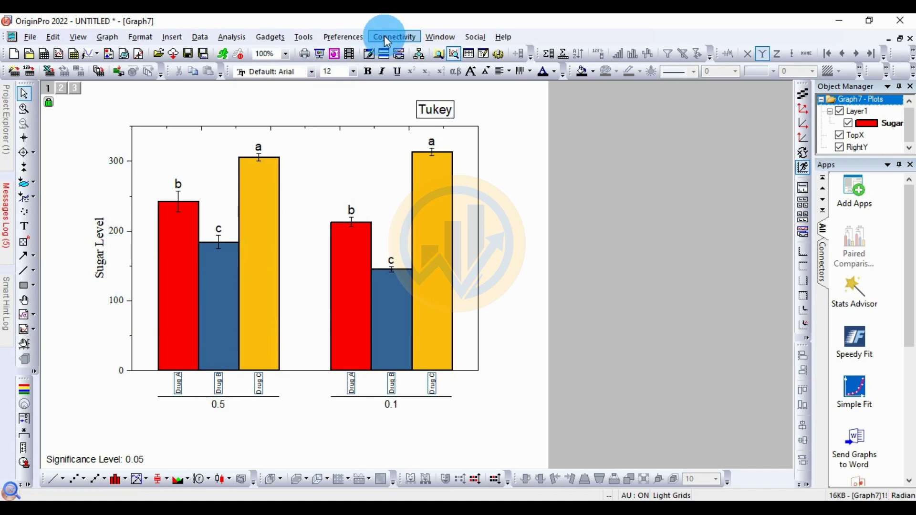
left_click(311, 72)
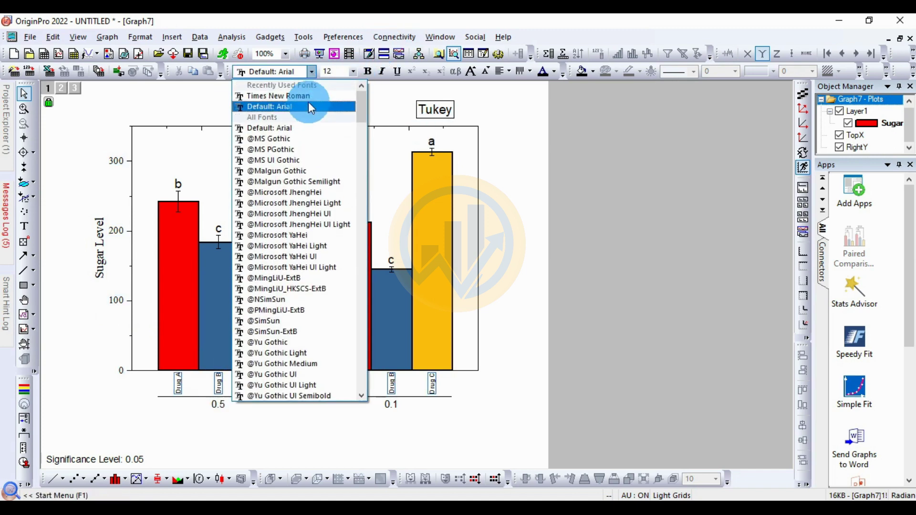
left_click(309, 98)
left_click(354, 72)
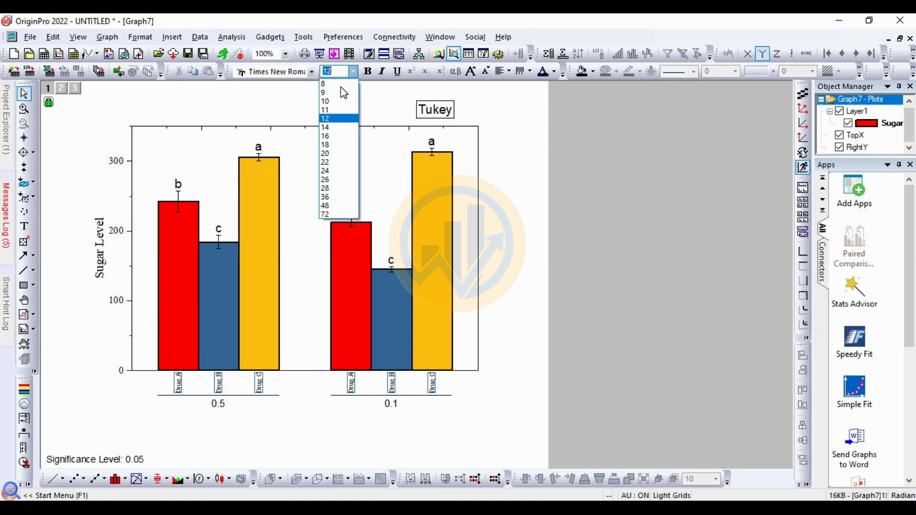
left_click(336, 127)
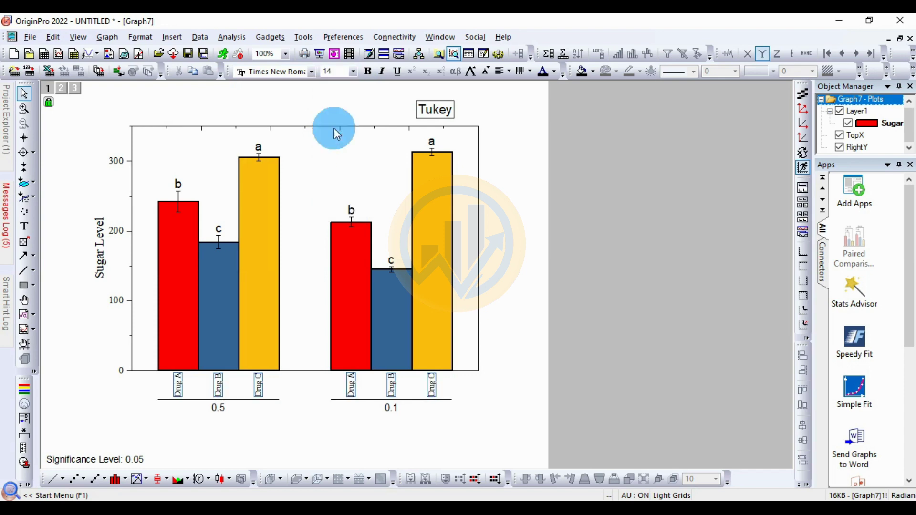
left_click(367, 72)
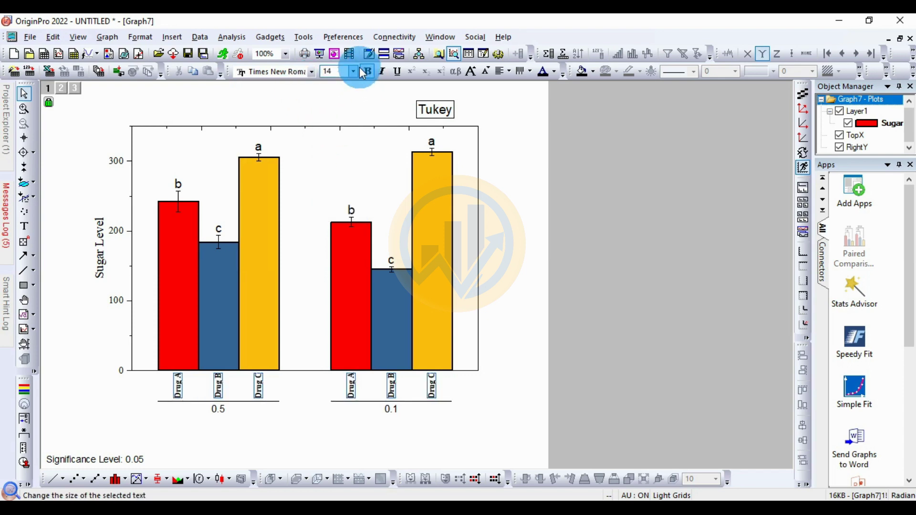
Set the 0.5 and 0.1 dose labels to bold Times New Roman, and make the Y axis tick labels bold
left_click(218, 409)
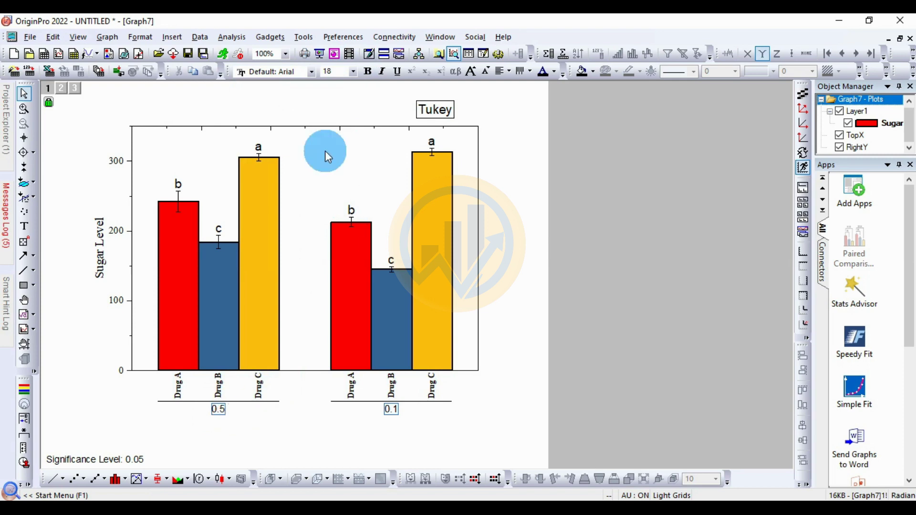
left_click(315, 75)
scroll(306, 116, "up", 3)
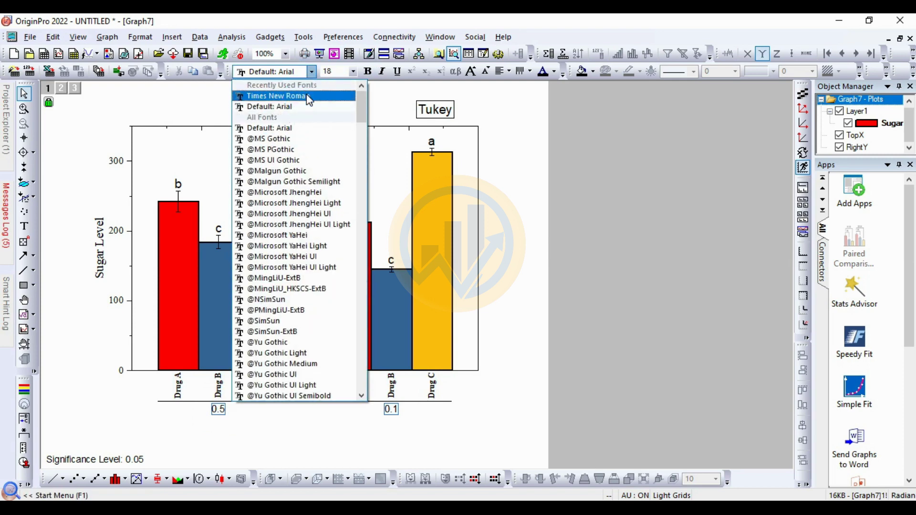
left_click(306, 94)
left_click(368, 71)
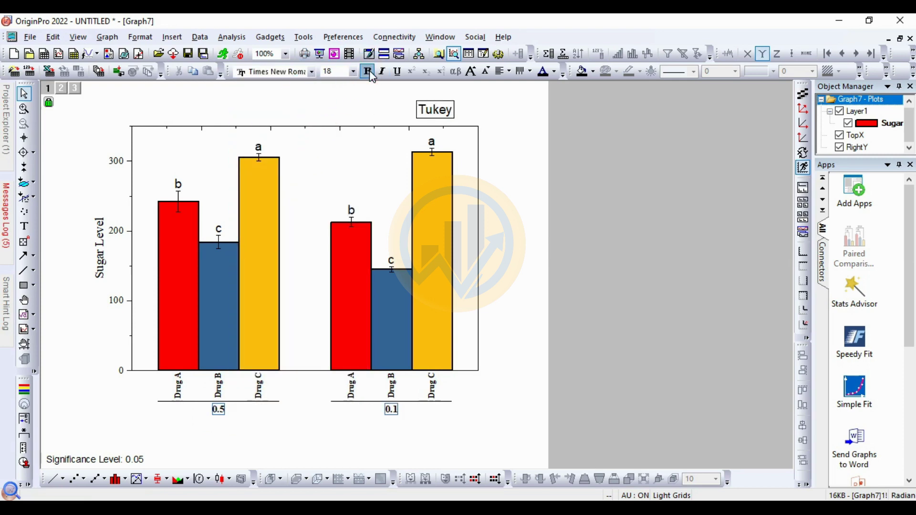
left_click(118, 162)
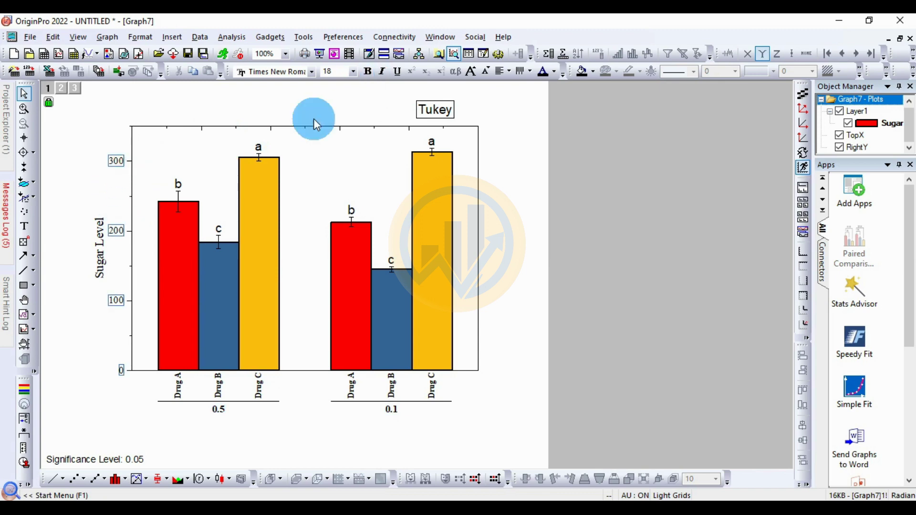
left_click(366, 71)
Set the font size of the Drug A, B and C tick labels to 18
left_click(261, 398)
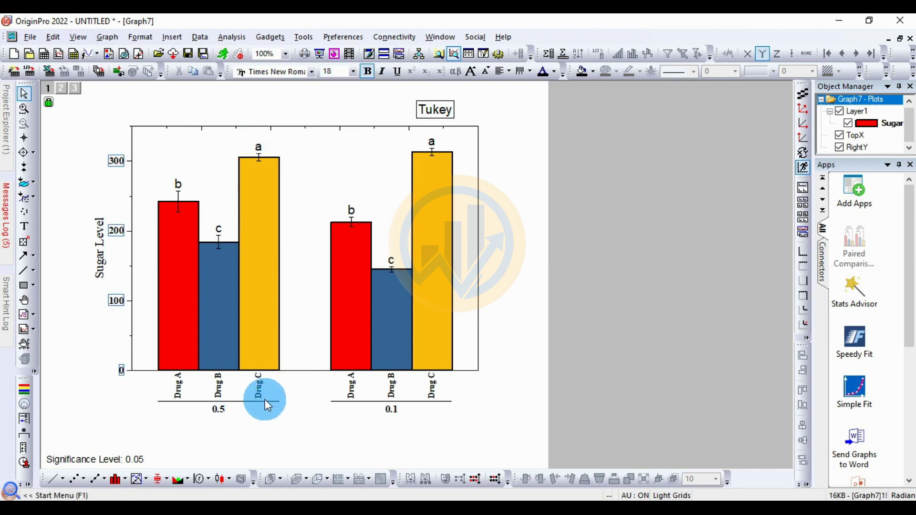
left_click(386, 122)
left_click(353, 72)
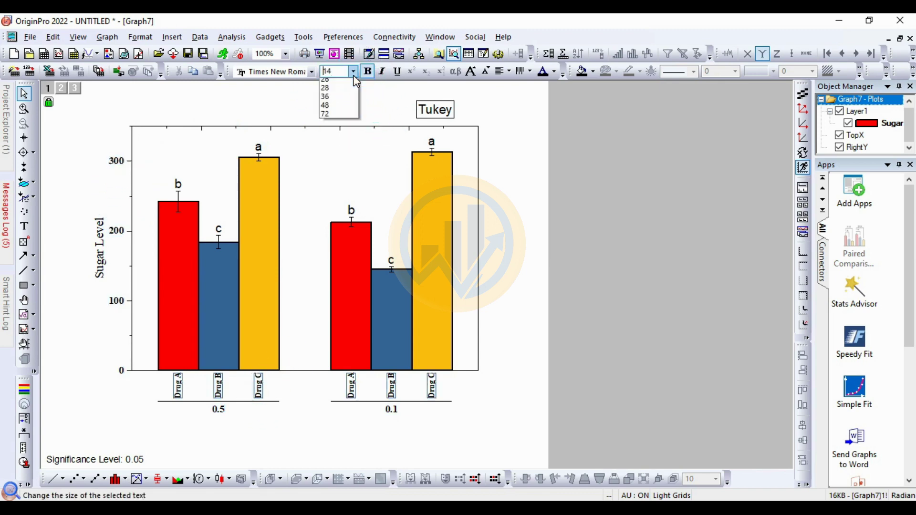
left_click(331, 146)
left_click(379, 359)
left_click(396, 401)
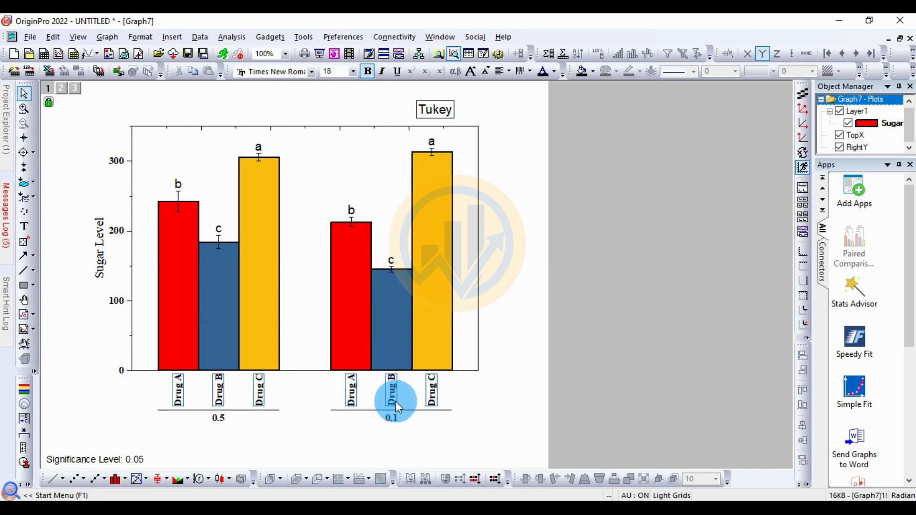
left_click(394, 421)
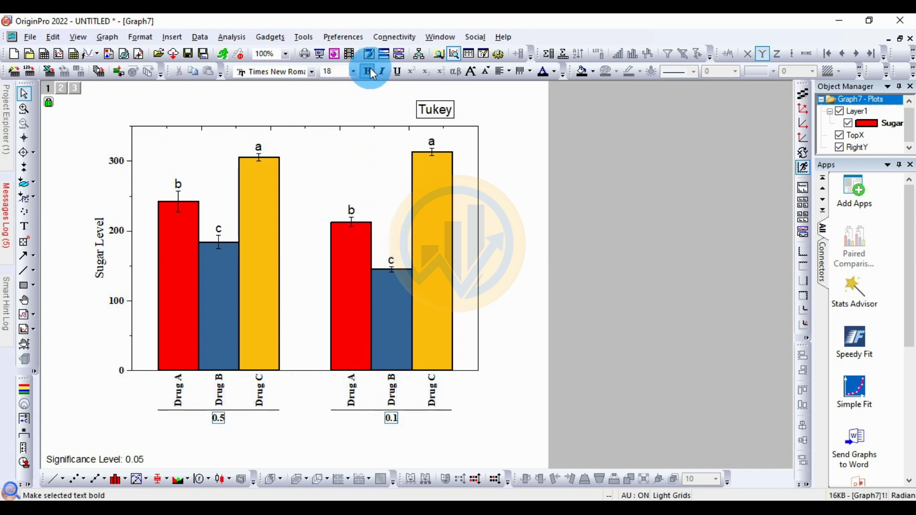
left_click(431, 271)
Set the Sugar Level axis title to font size 18 and make its text bold
left_click(105, 267)
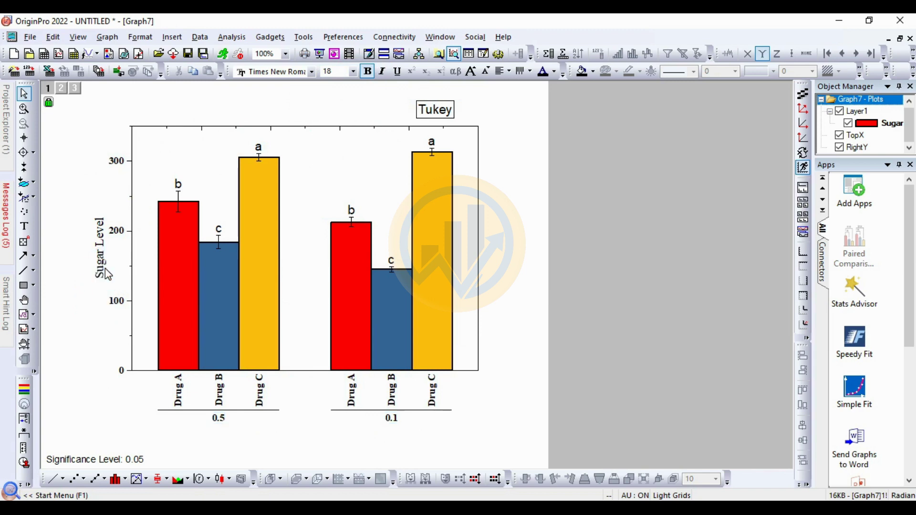
left_click(353, 70)
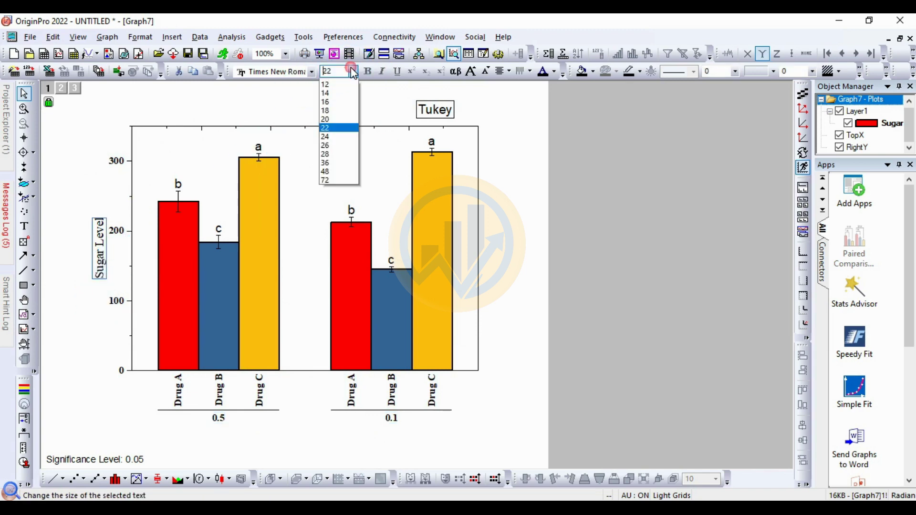
left_click(331, 141)
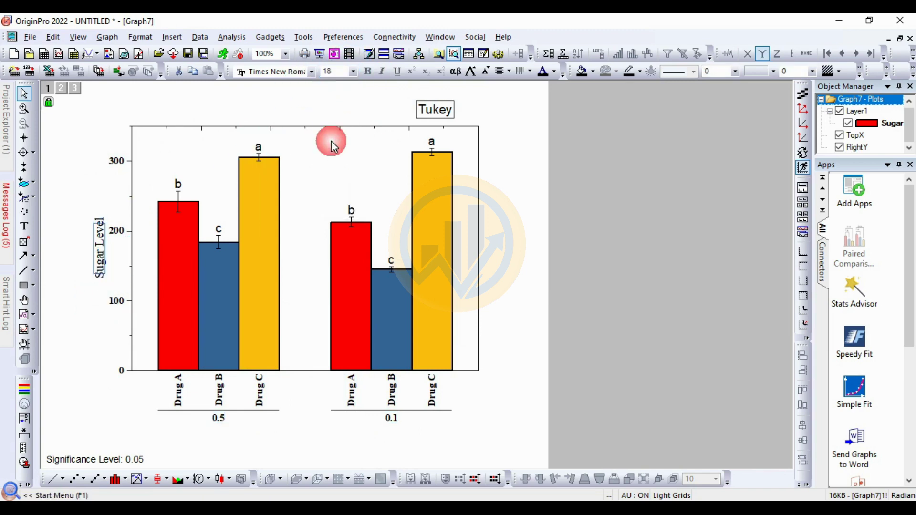
double_click(102, 254)
left_click_drag(125, 249, 71, 252)
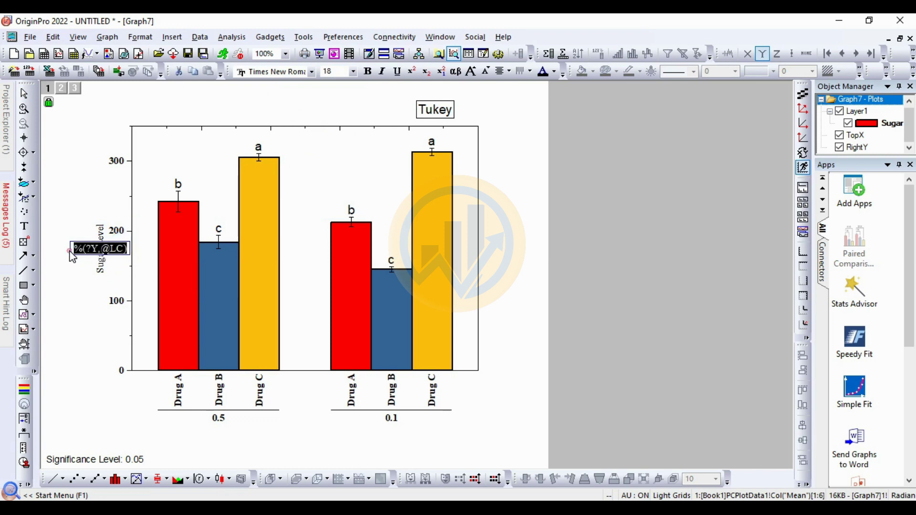
left_click(367, 72)
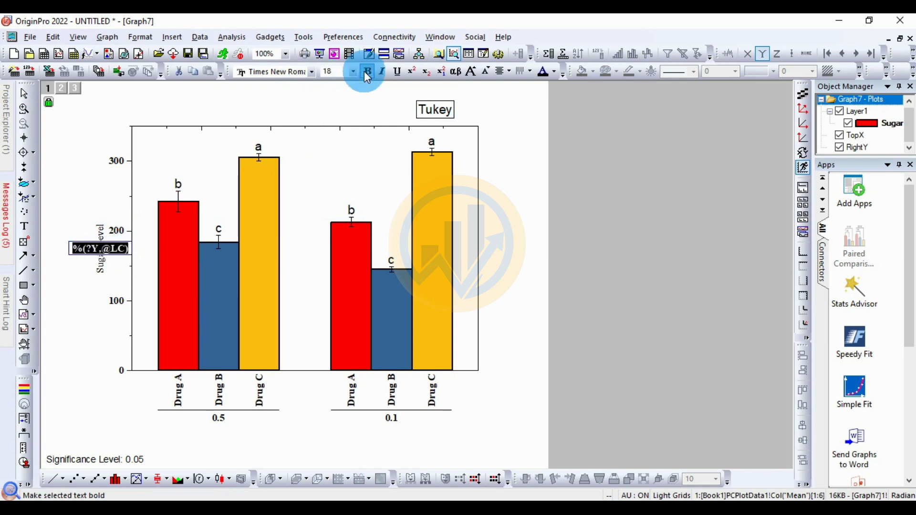
left_click(450, 293)
left_click(152, 139)
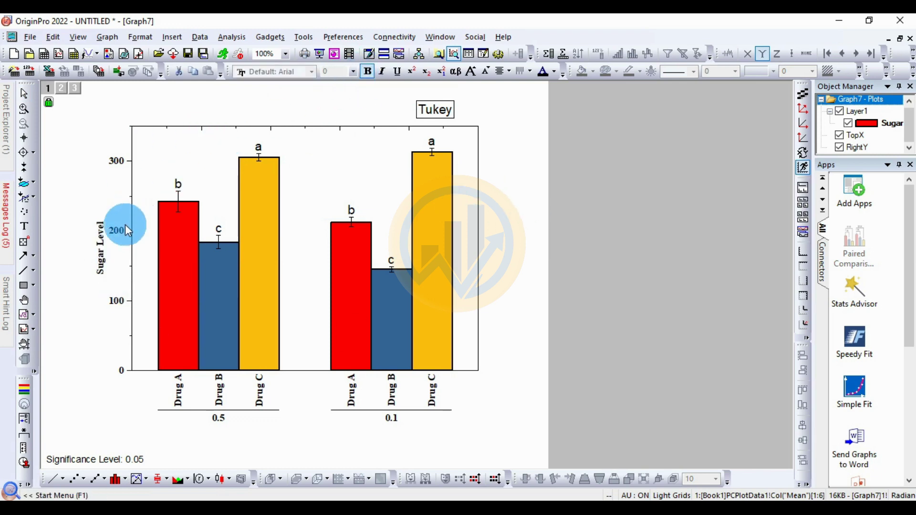
Change the Tukey label's font to Times New Roman and make its text bold
left_click(432, 109)
left_click(312, 71)
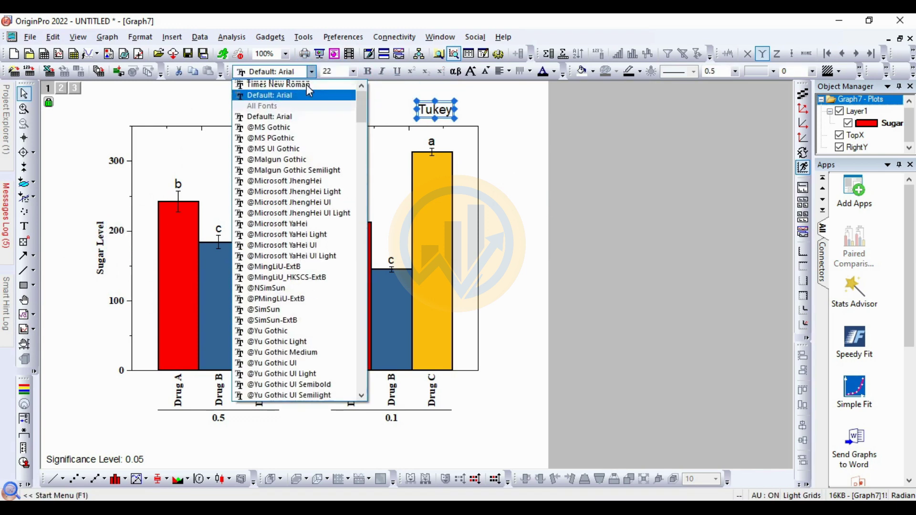
left_click(300, 93)
double_click(431, 109)
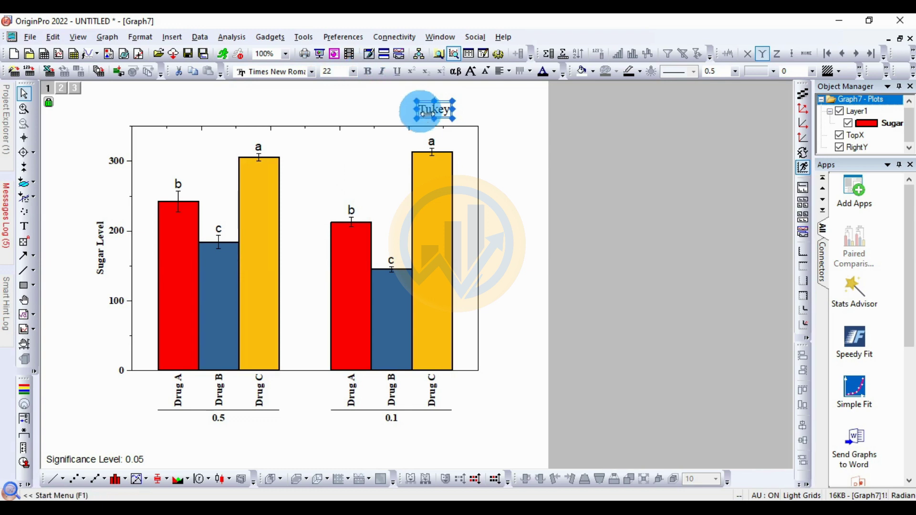
left_click_drag(453, 114, 389, 109)
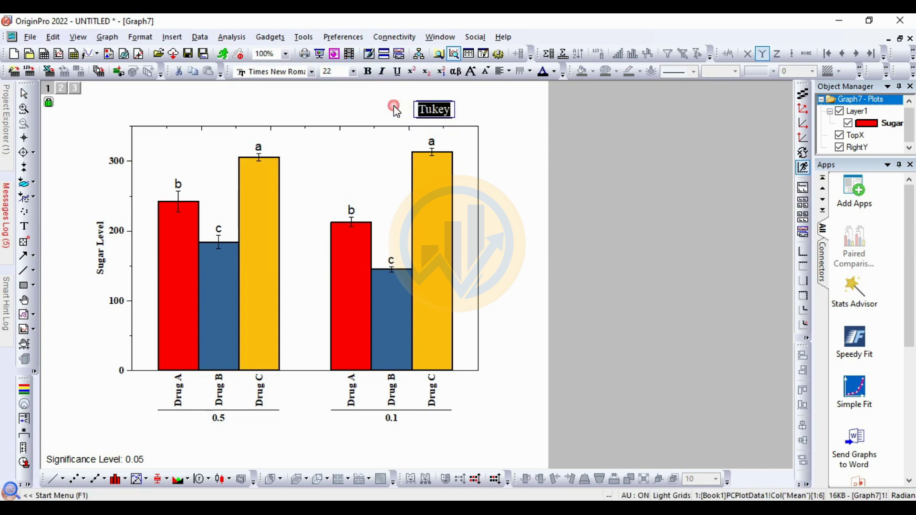
left_click(368, 72)
Move the Tukey label inside the plot frame, near its upper edge between the two bar groups
left_click(453, 112)
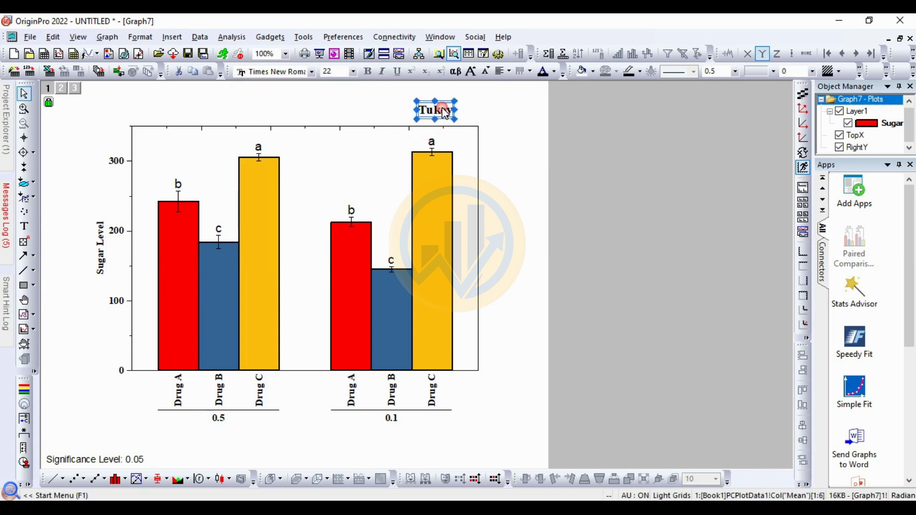
left_click_drag(439, 102, 333, 145)
left_click(461, 170)
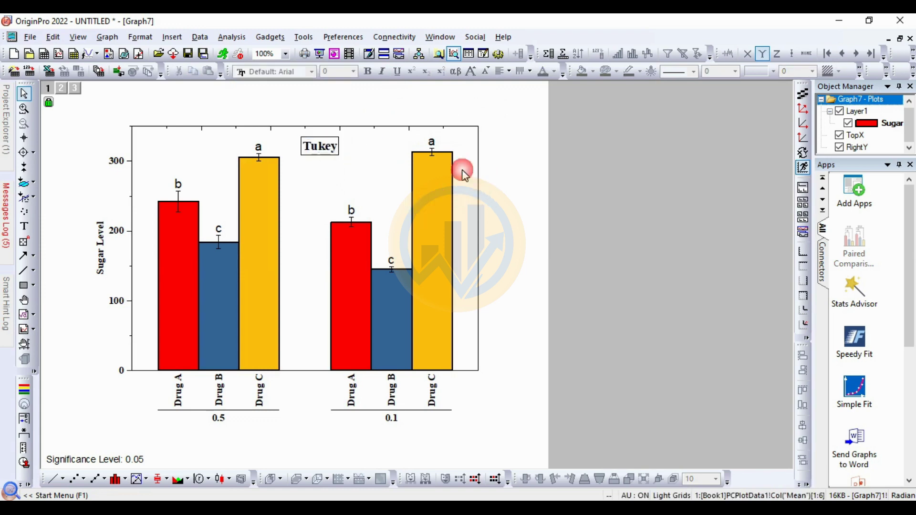
Set the comparison letters above the bars to bold Times New Roman at size 18
left_click(435, 143)
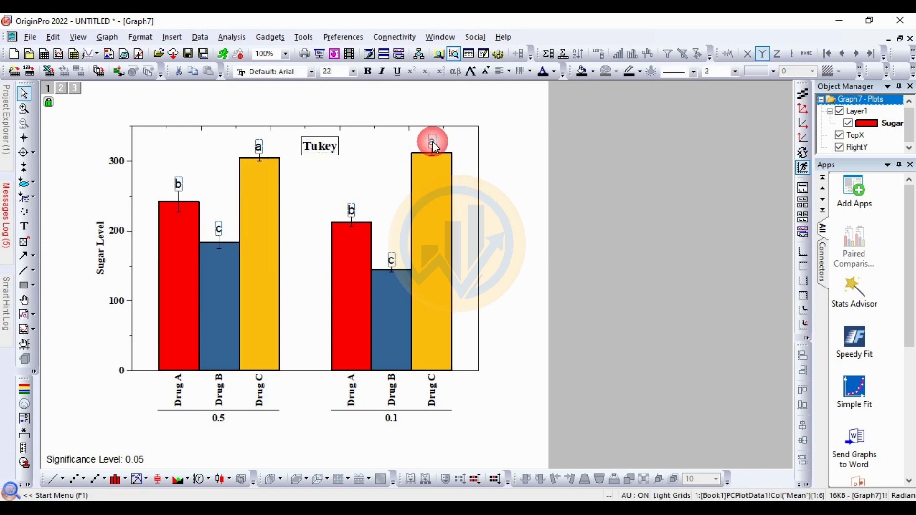
left_click(313, 75)
left_click(296, 100)
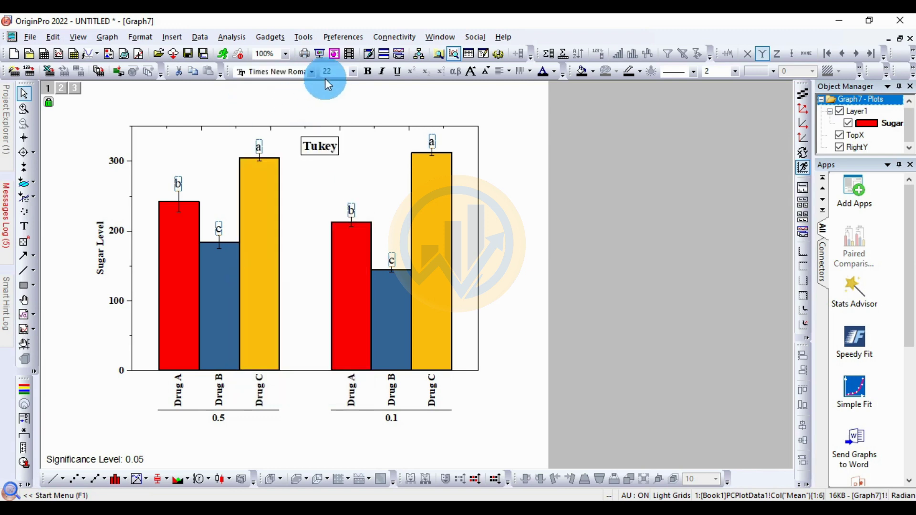
left_click(368, 72)
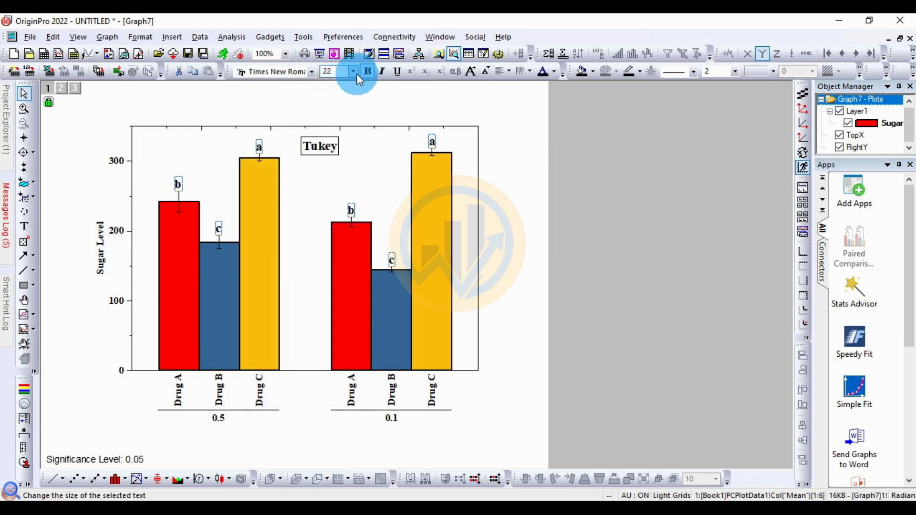
left_click(354, 72)
left_click(334, 145)
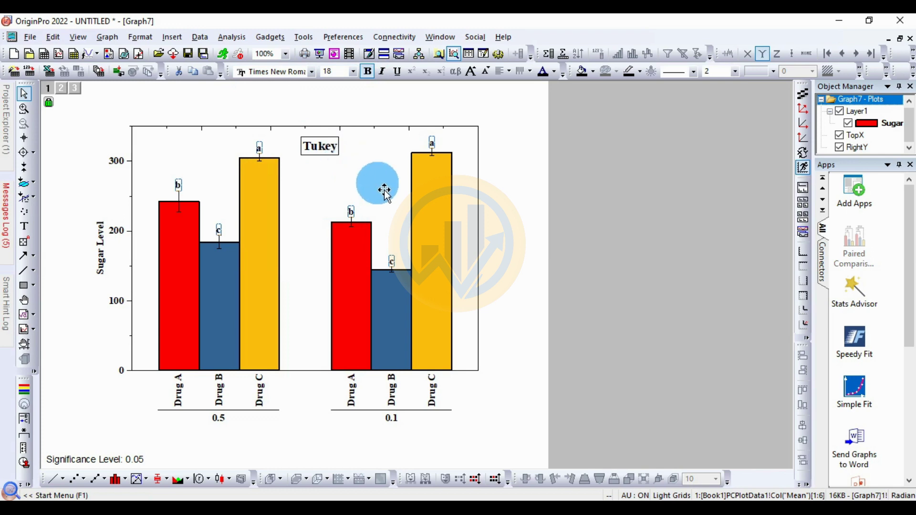
left_click(485, 227)
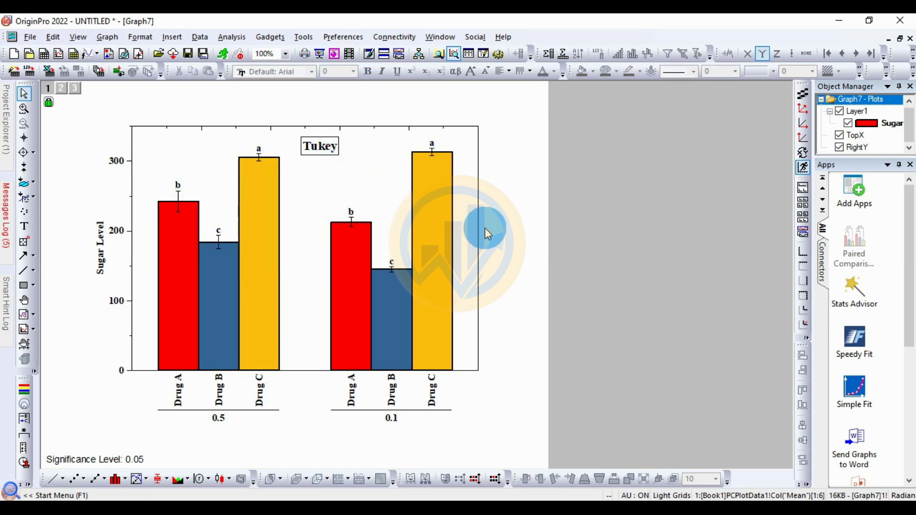
Check the frame options in the label properties of the comparison letters, leaving them unchanged
left_click(433, 144)
double_click(433, 144)
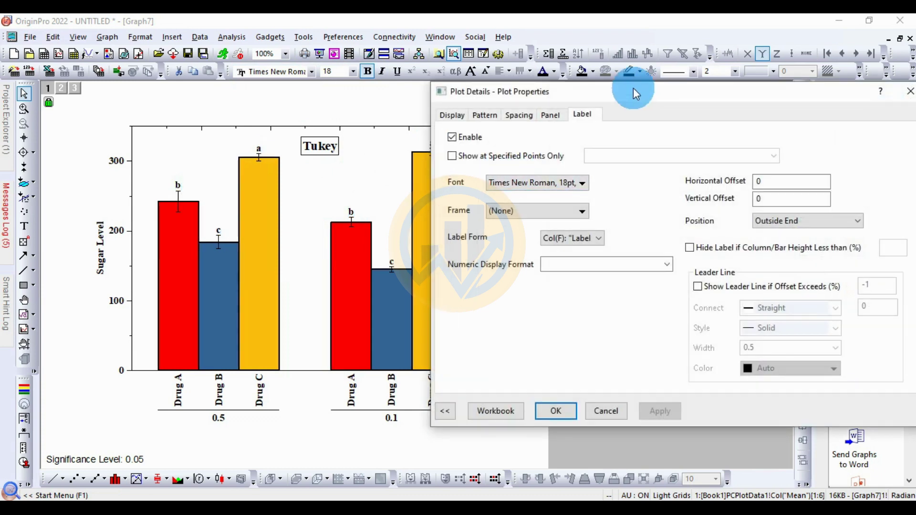
left_click(549, 218)
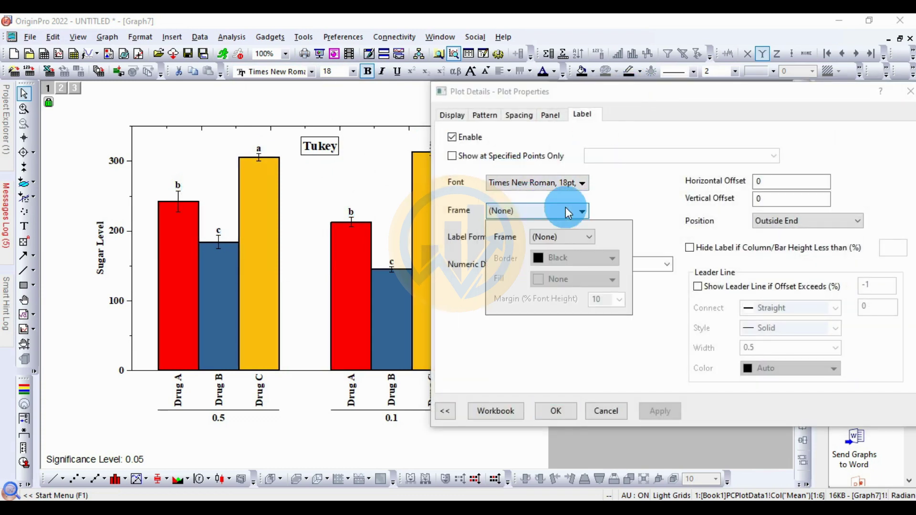
left_click(797, 91)
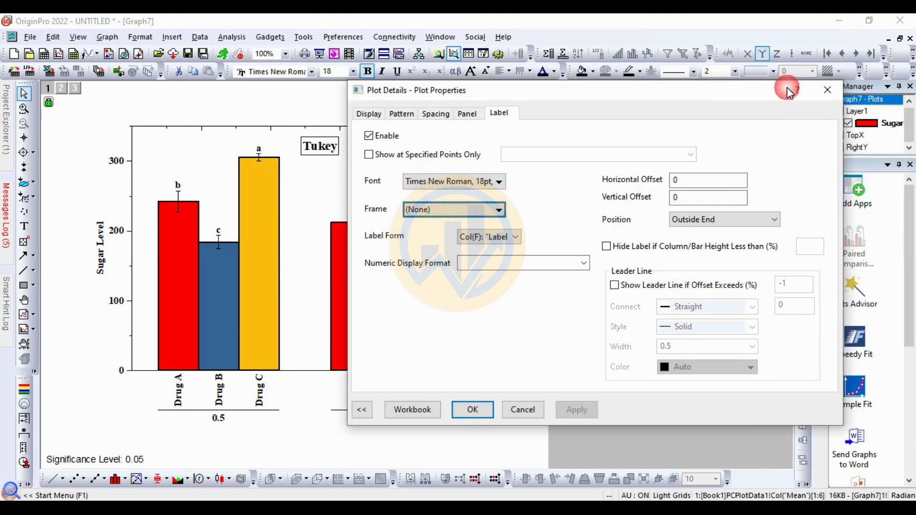
left_click(829, 88)
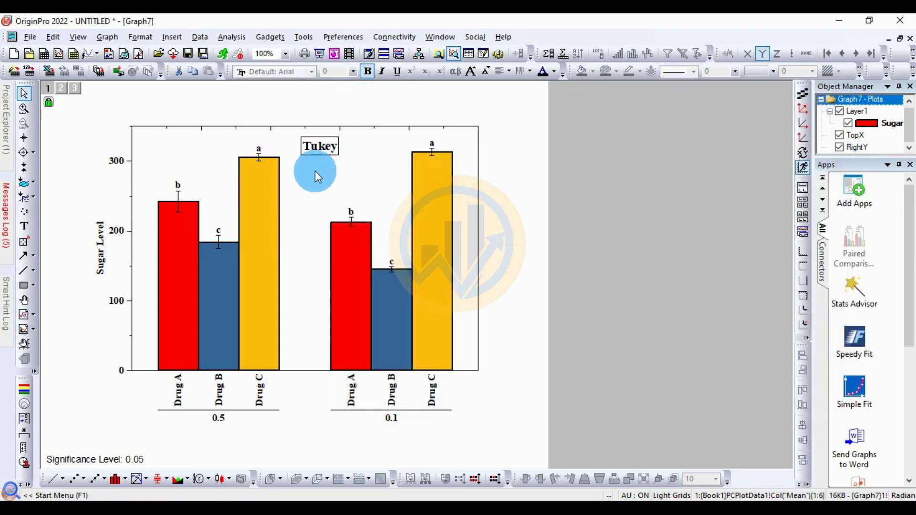
Put a box frame with a black border around the comparison letters above the bars
double_click(352, 211)
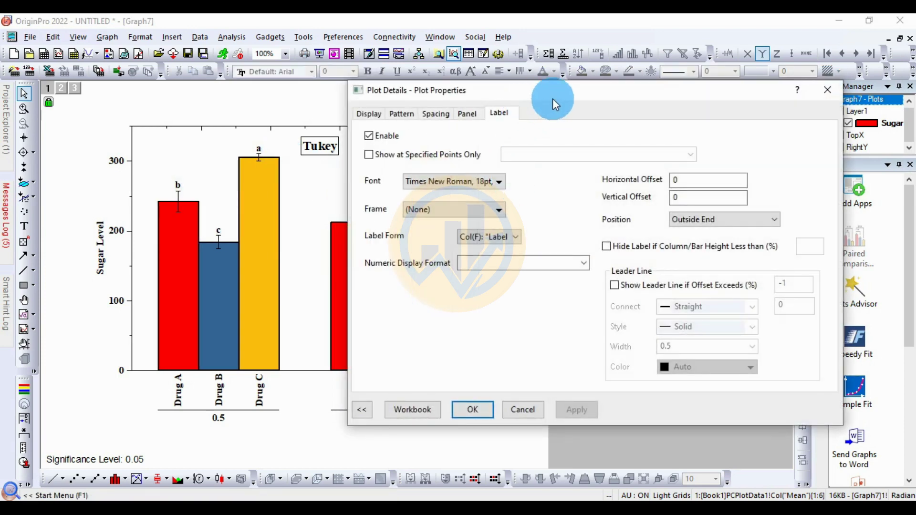
left_click_drag(553, 98, 531, 85)
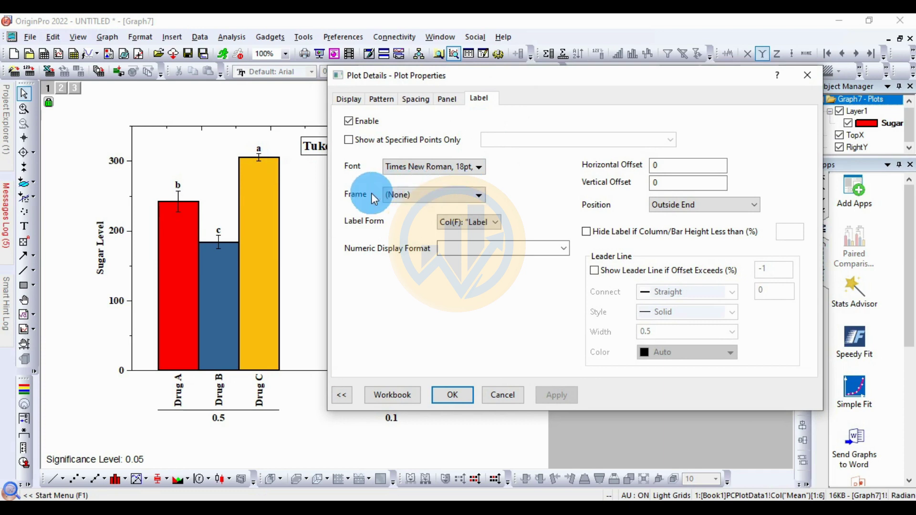
left_click(477, 194)
left_click(486, 220)
left_click(457, 243)
left_click(555, 396)
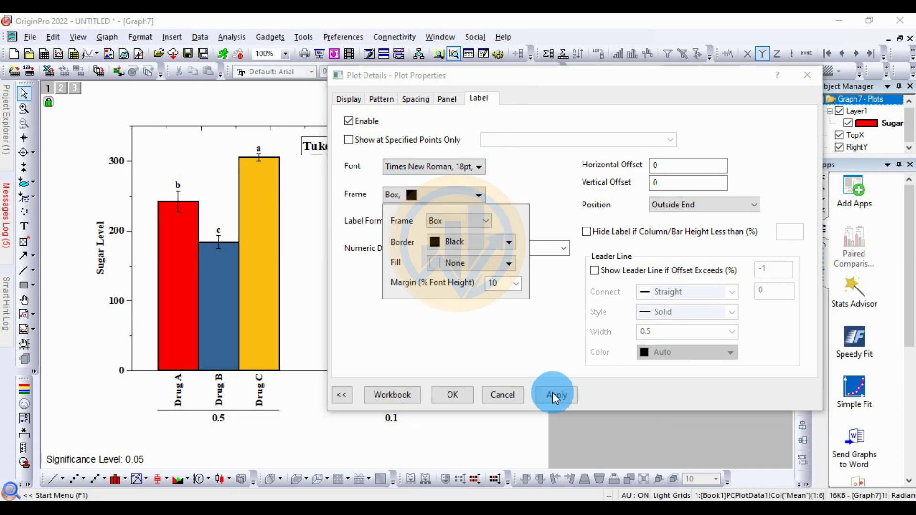
left_click_drag(536, 82, 689, 70)
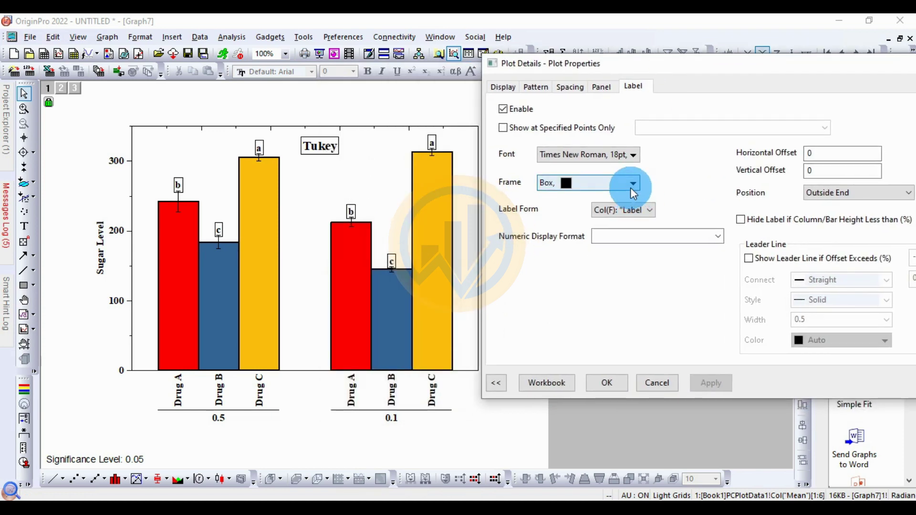
Increase the font size of the comparison letters above the bars to 22
left_click(633, 157)
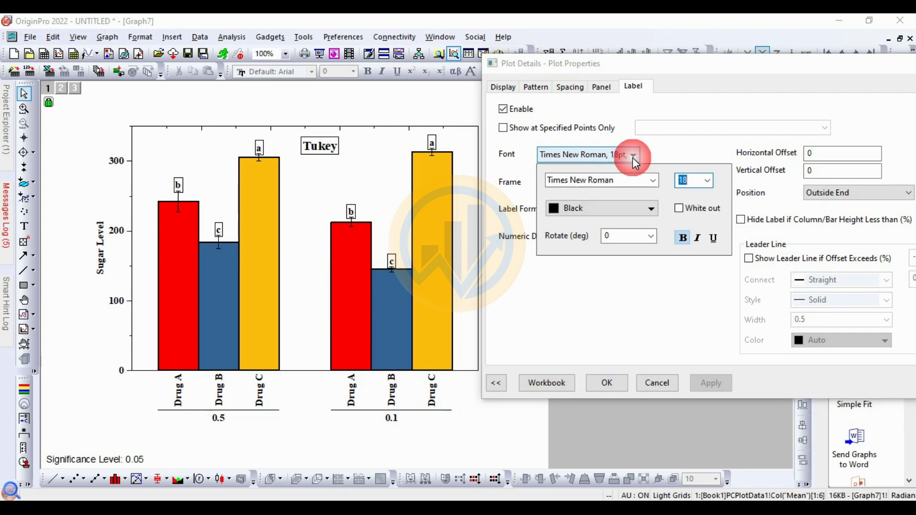
left_click(710, 181)
left_click(689, 285)
left_click(710, 382)
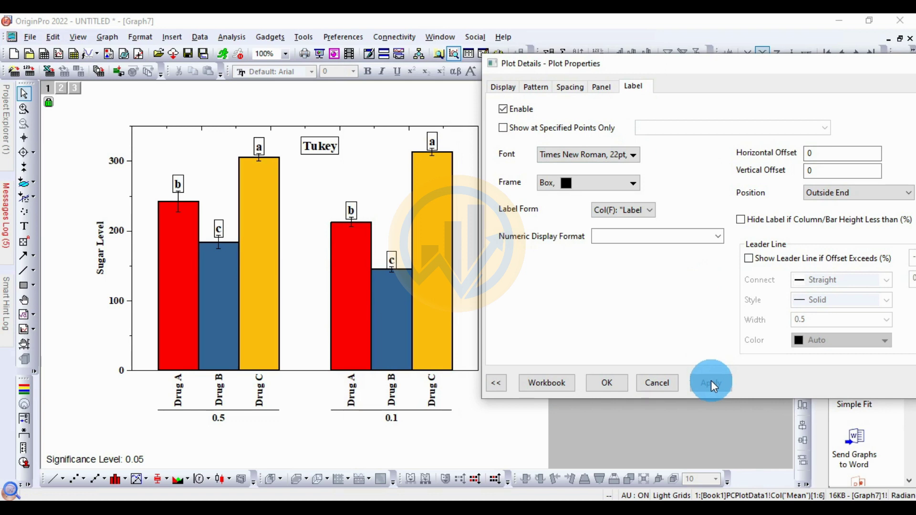
left_click(611, 384)
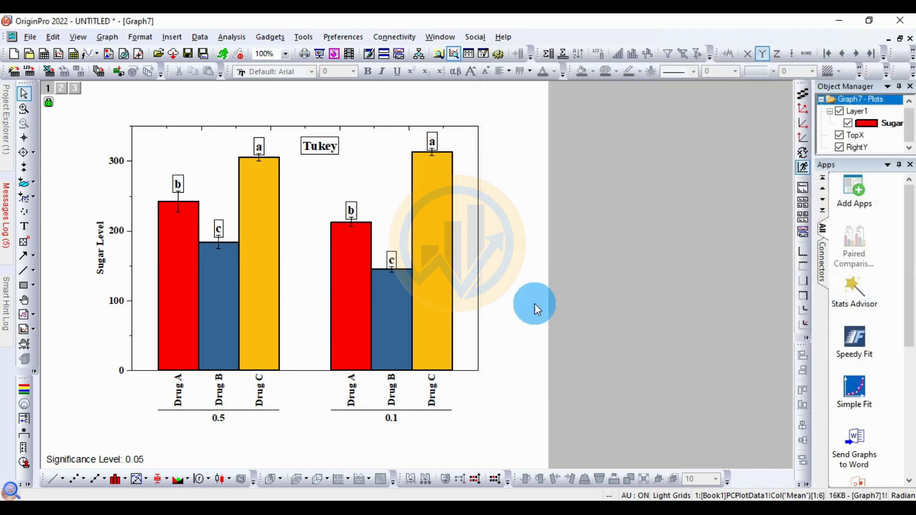
Set the line thickness of the plot frame's right and top axis lines to 2
left_click(478, 239)
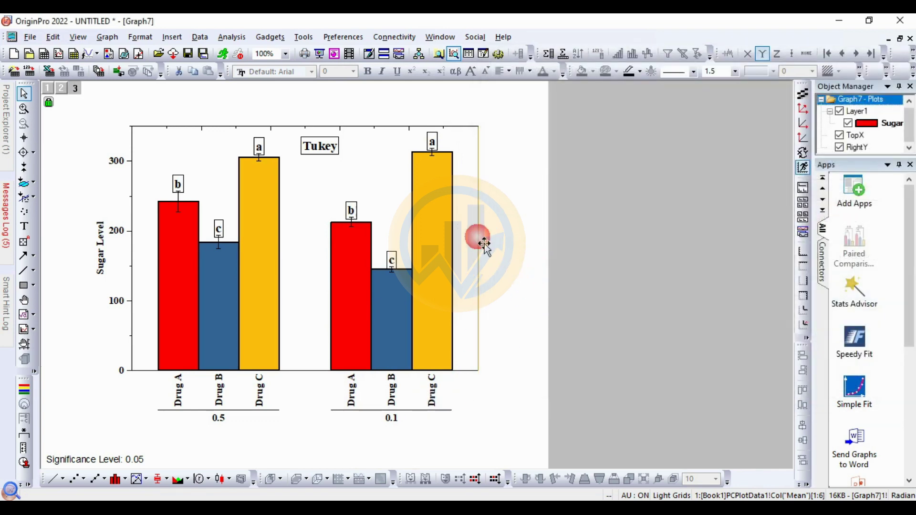
left_click(735, 71)
left_click(713, 121)
left_click(687, 154)
left_click(423, 128)
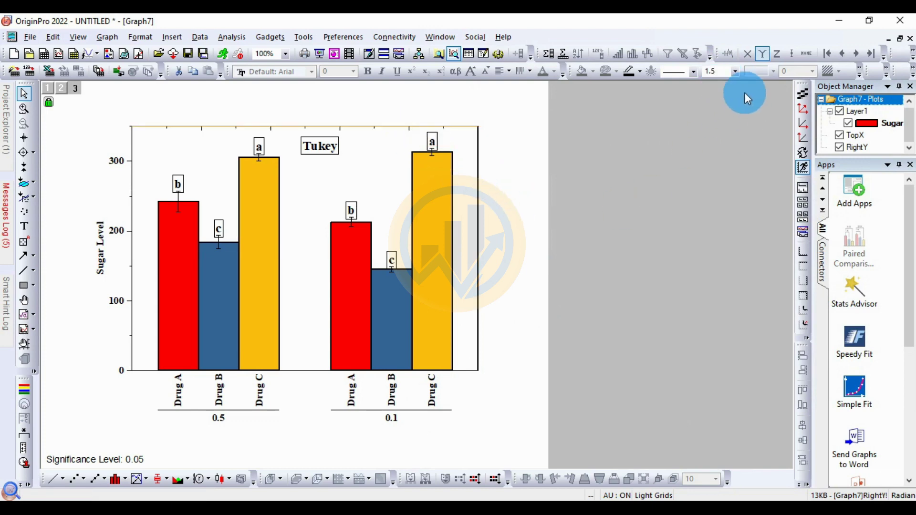
left_click(731, 71)
left_click(718, 118)
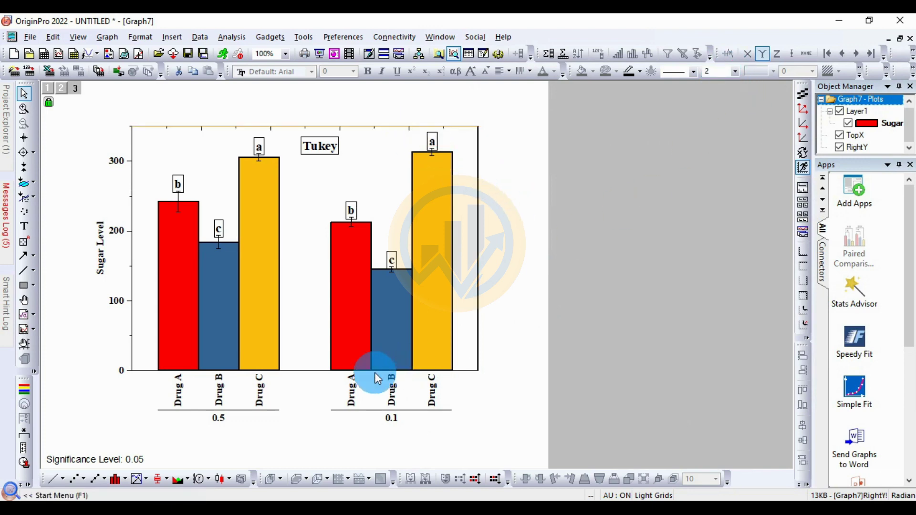
Set the line thickness of the horizontal axis and the lines above its dose labels to 2
left_click(315, 371)
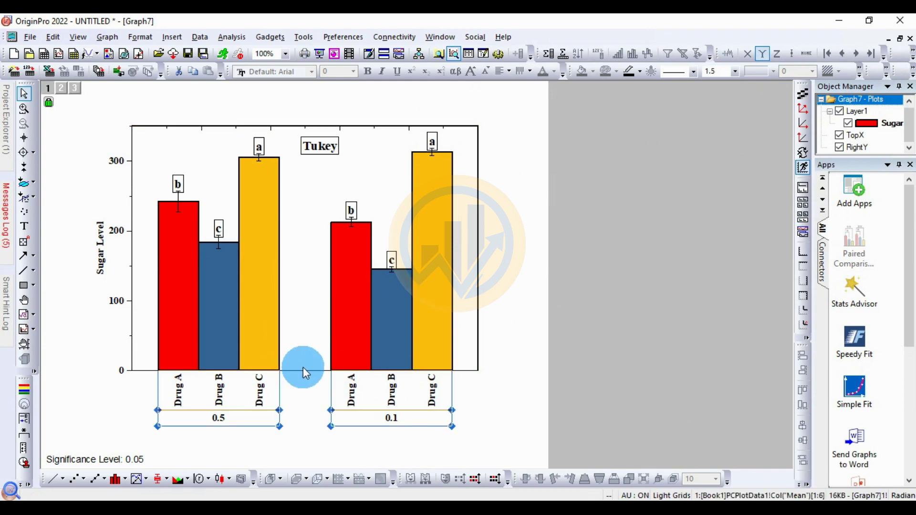
left_click(304, 368)
left_click(304, 368)
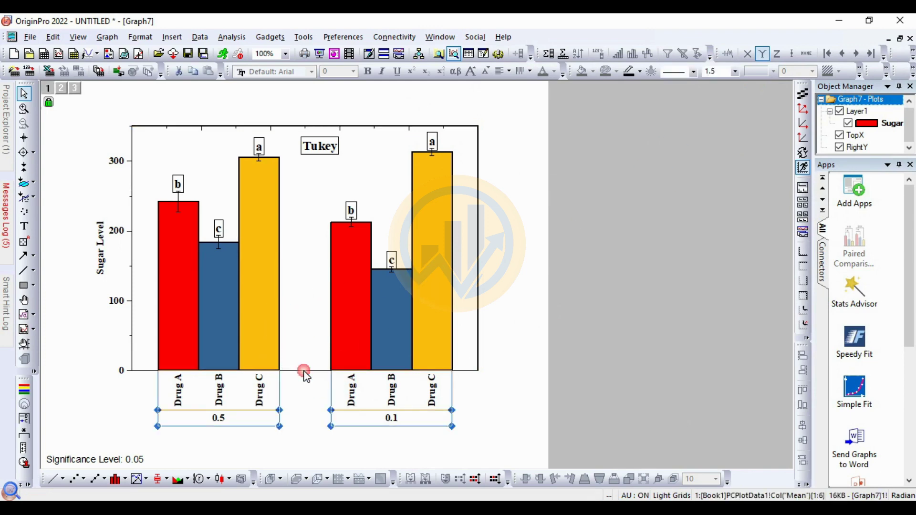
left_click(734, 71)
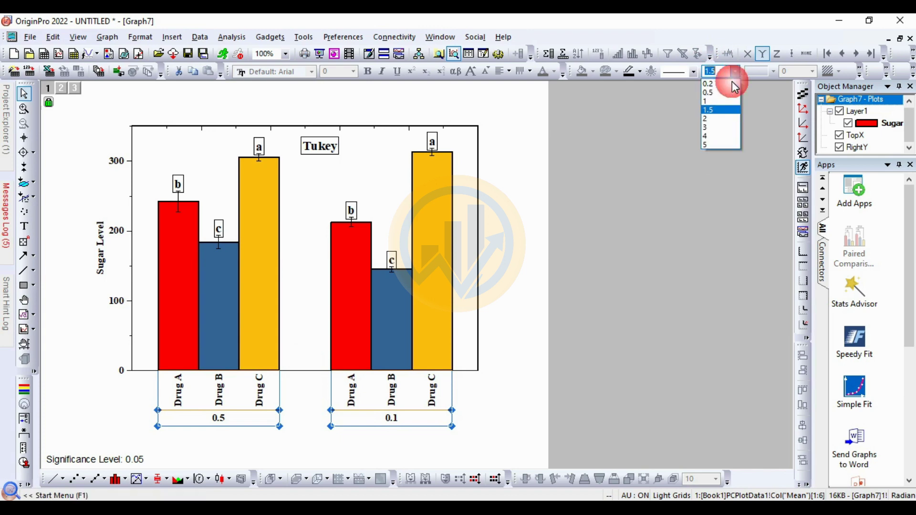
left_click(710, 118)
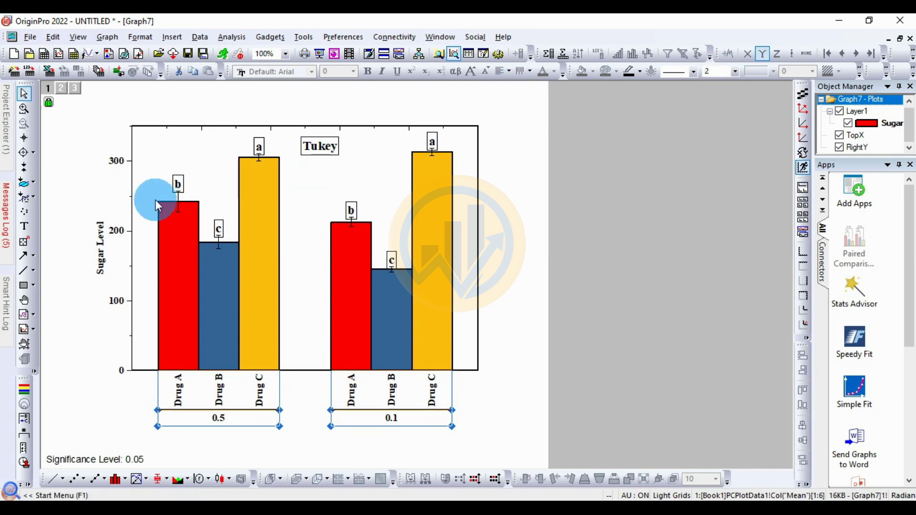
Set the line thickness of the Sugar Level axis to 2 and deselect the axis
left_click(133, 212)
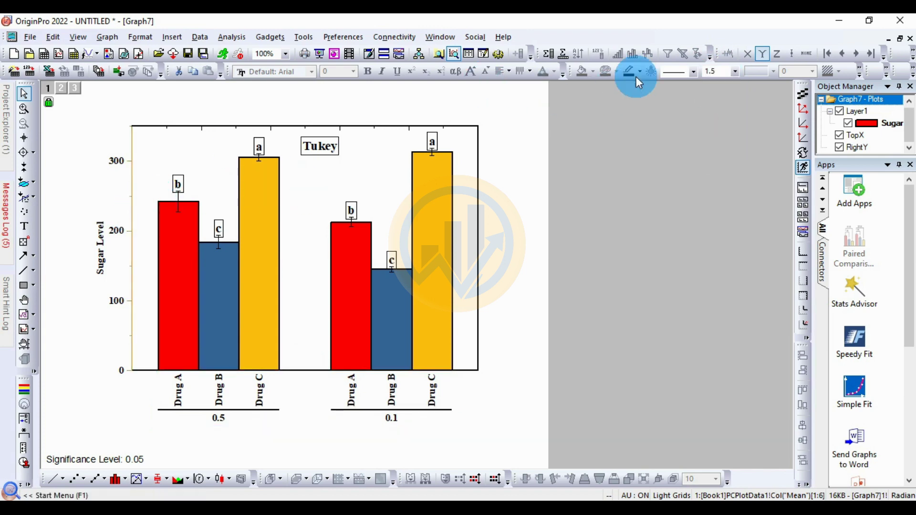
left_click(735, 71)
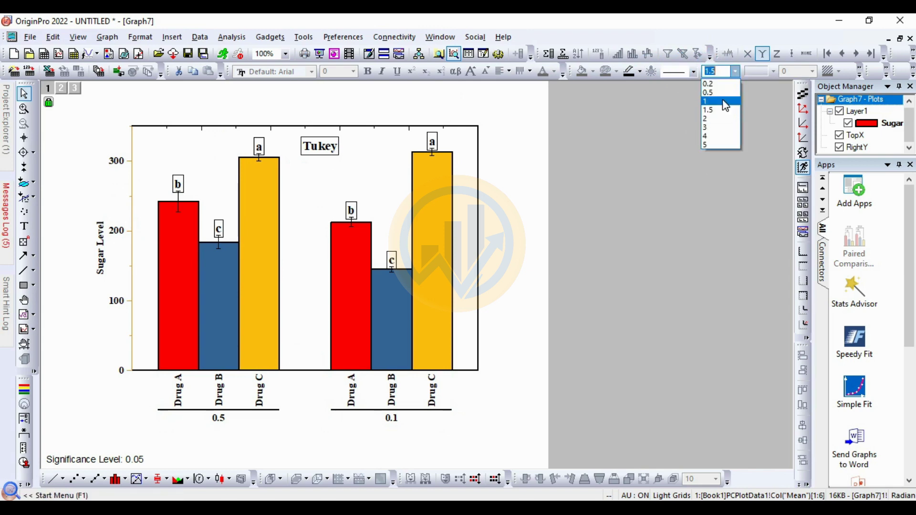
left_click(709, 117)
left_click(499, 196)
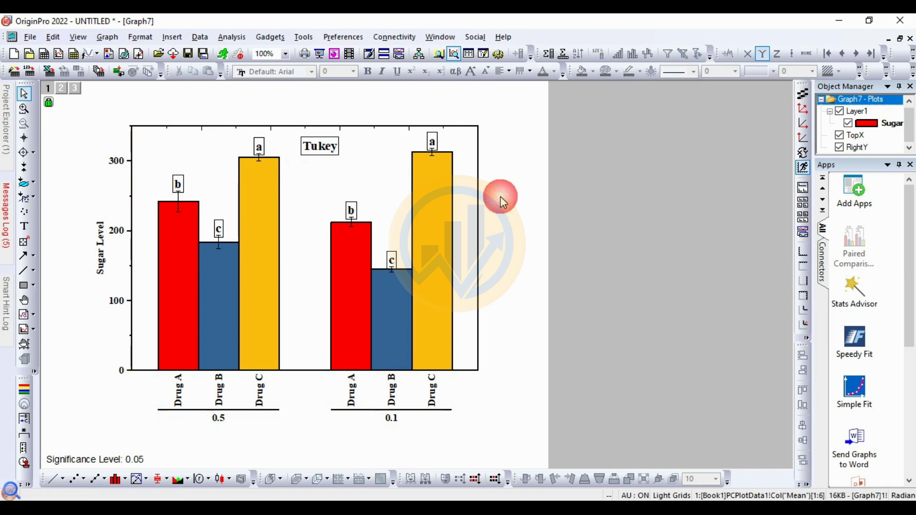
right_click(579, 294)
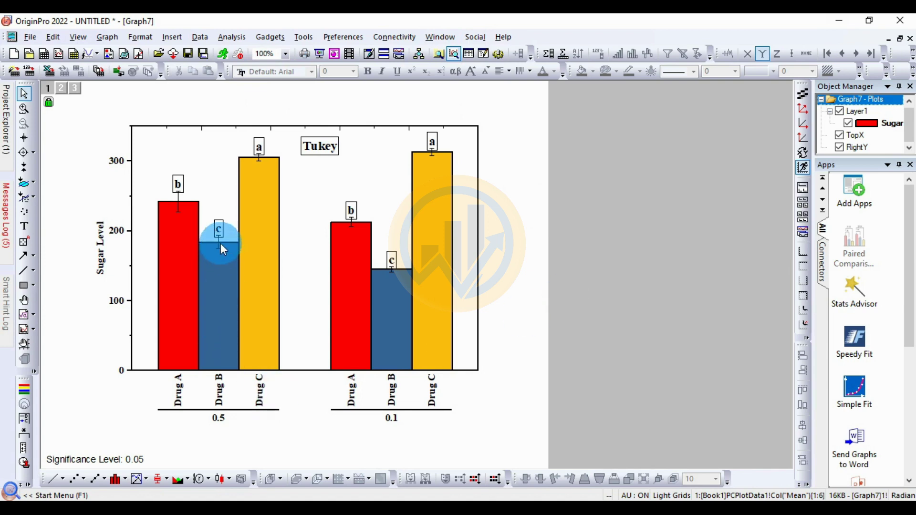
mouse_move(220, 244)
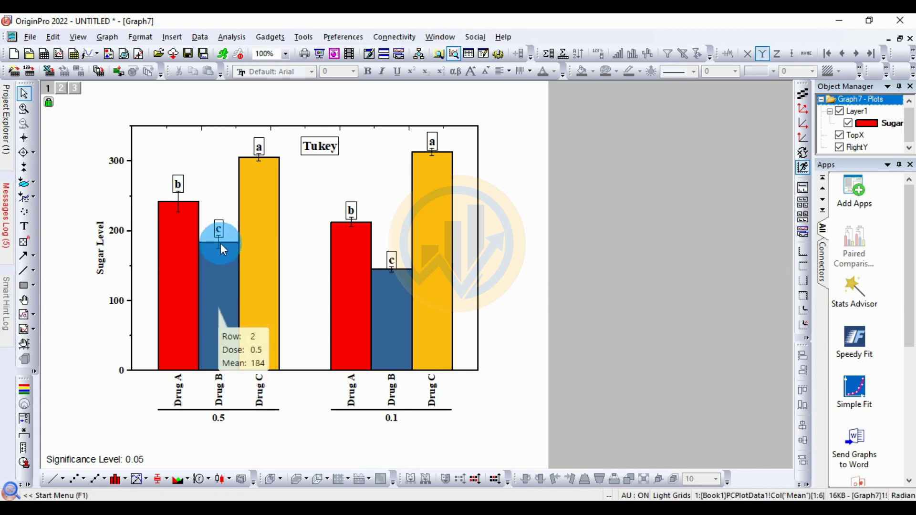